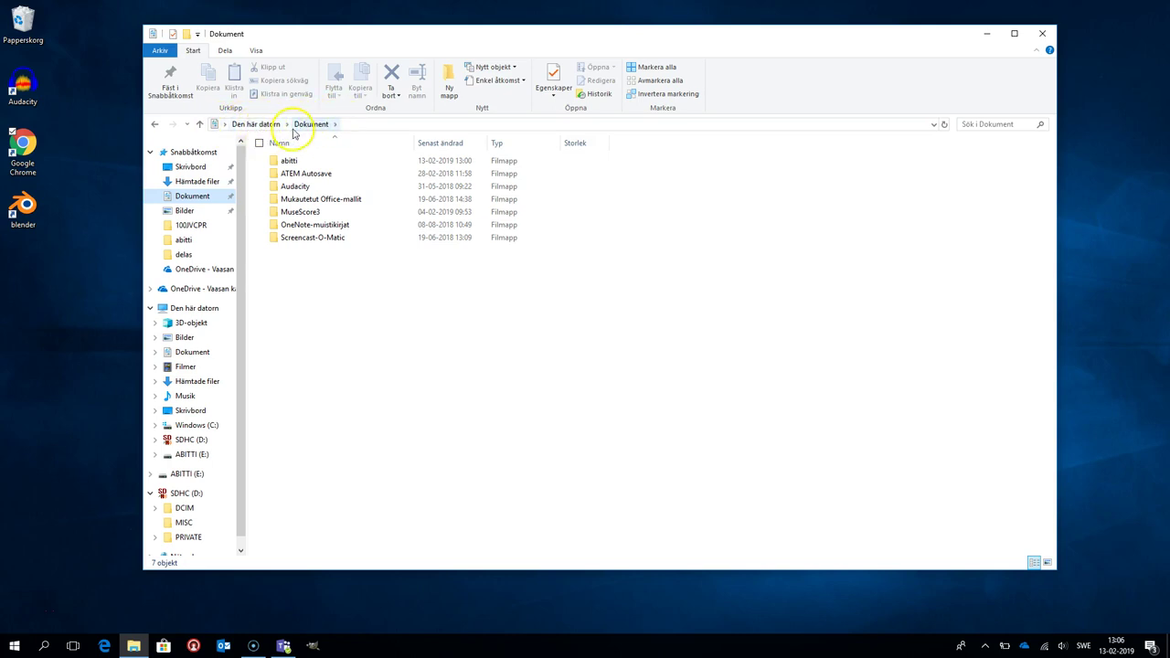
Browse the folder hierarchy from the Audacity folder up to Den här datorn and return to the Dokument folder.
double_click(293, 188)
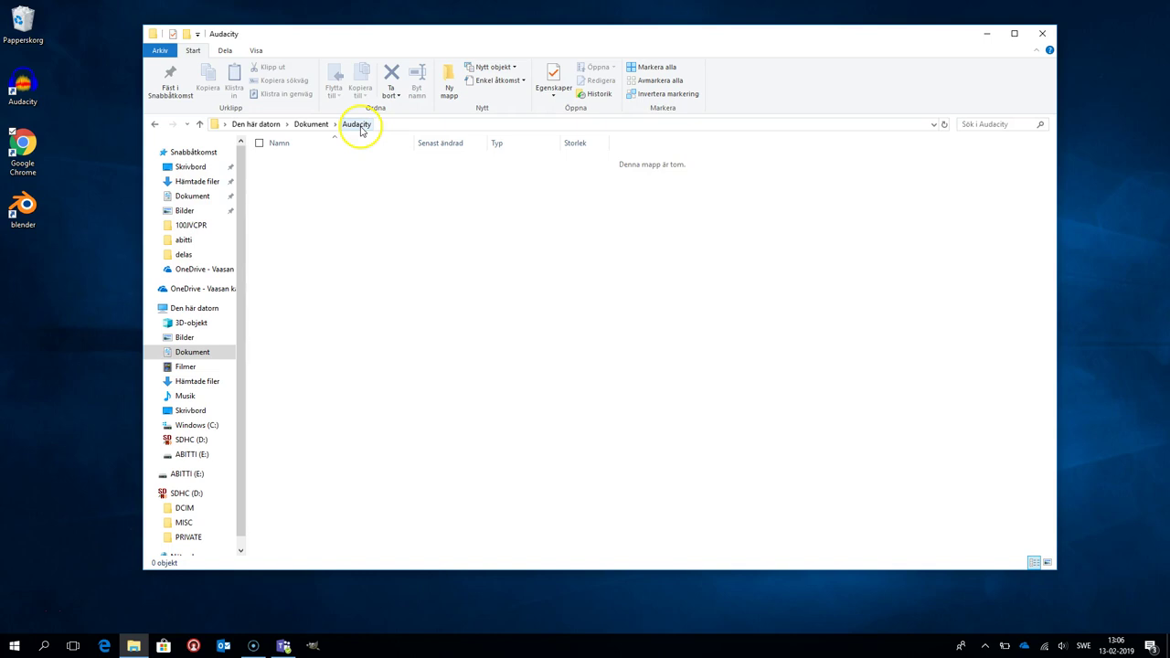
click(312, 125)
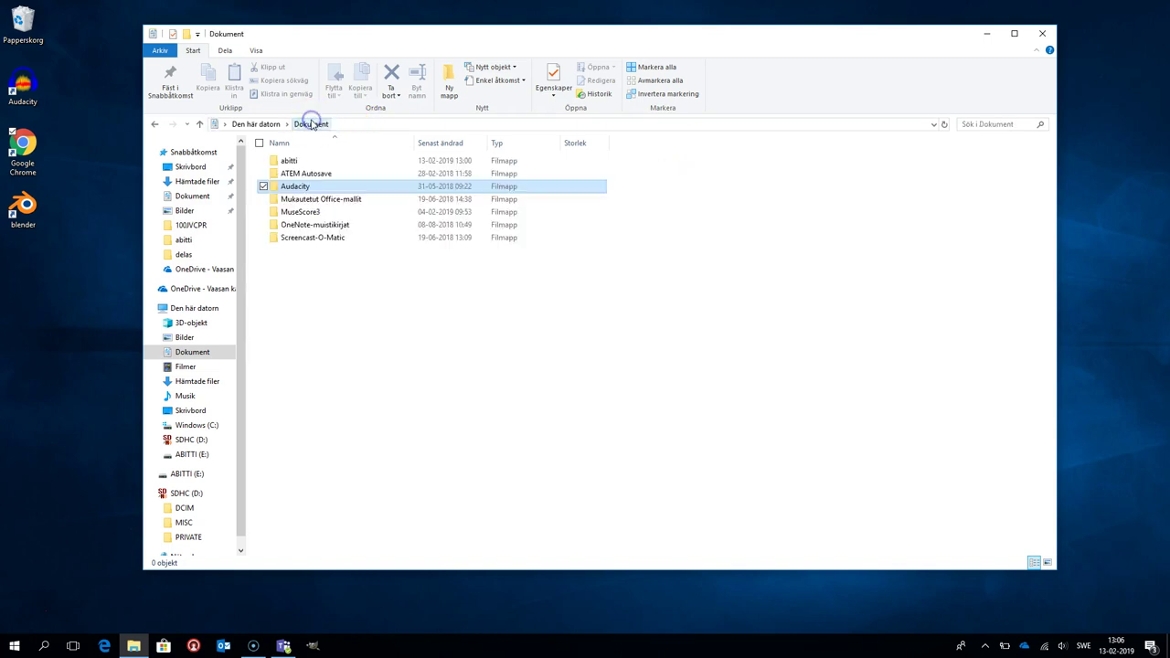
click(256, 123)
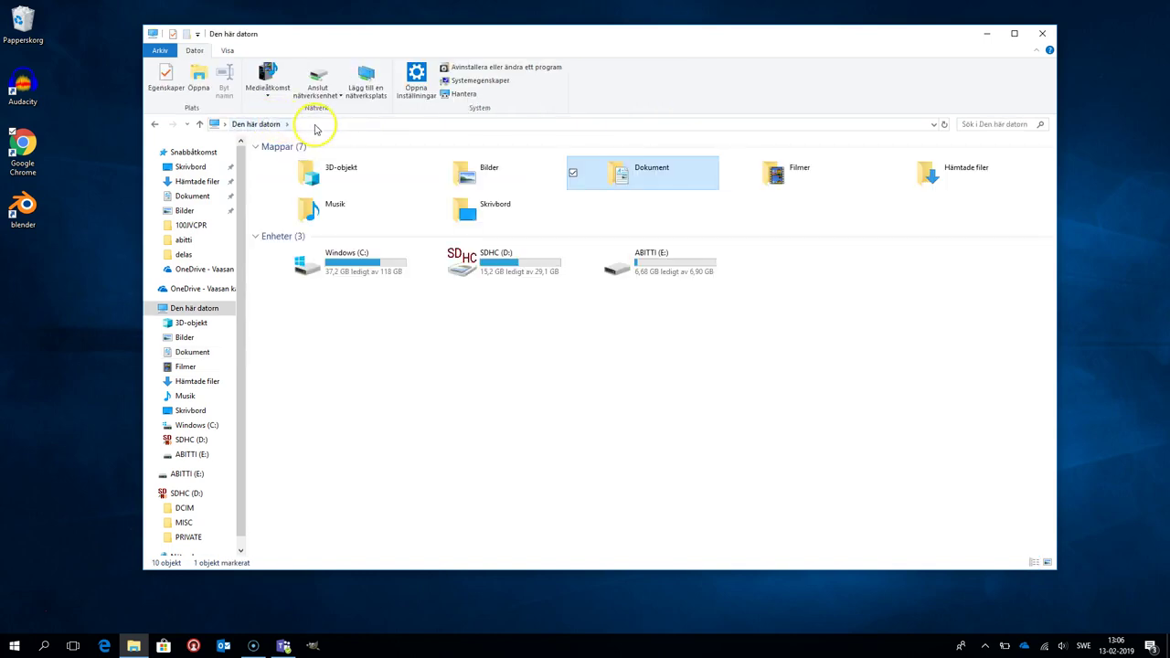
click(190, 199)
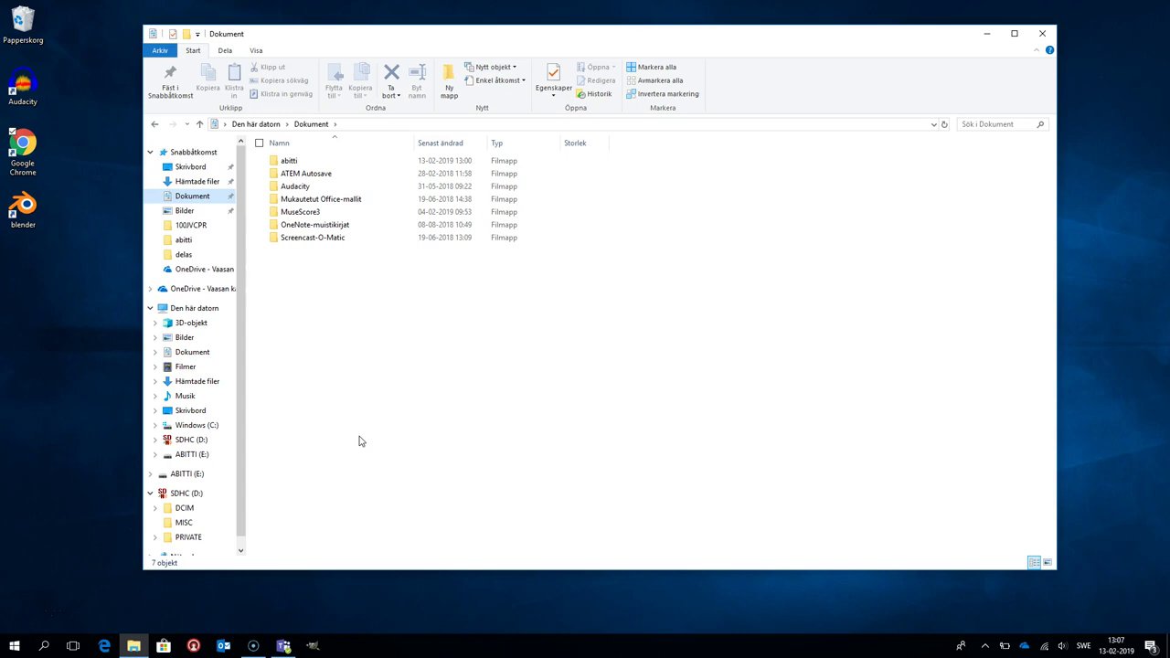
right_click(283, 341)
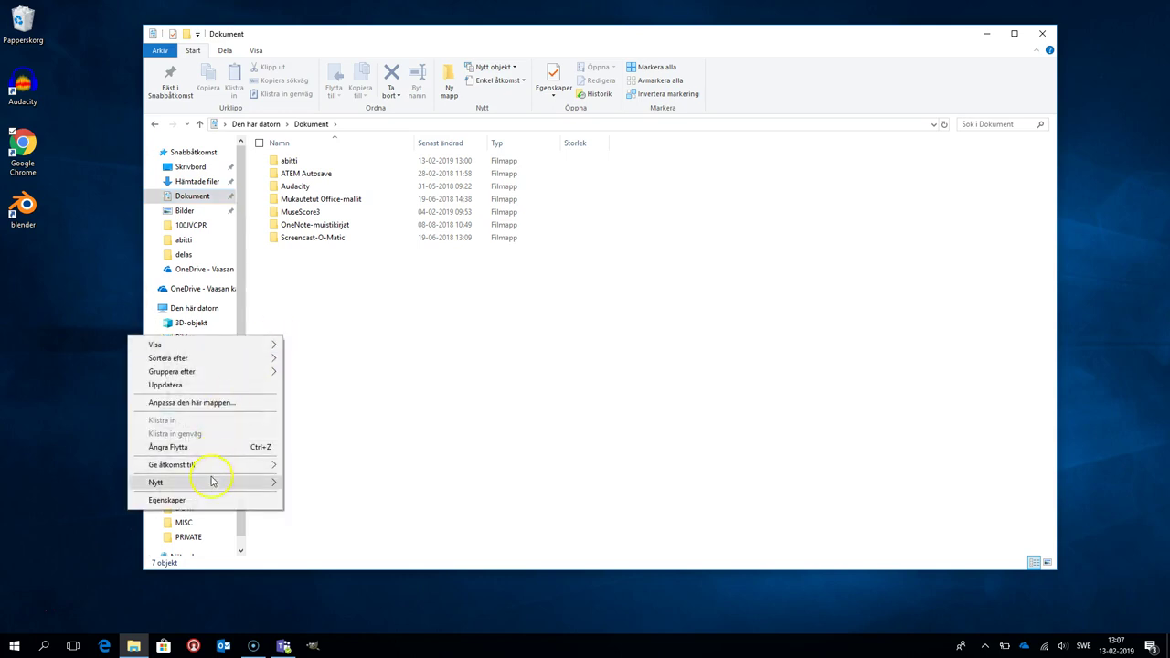
mouse_move(211, 486)
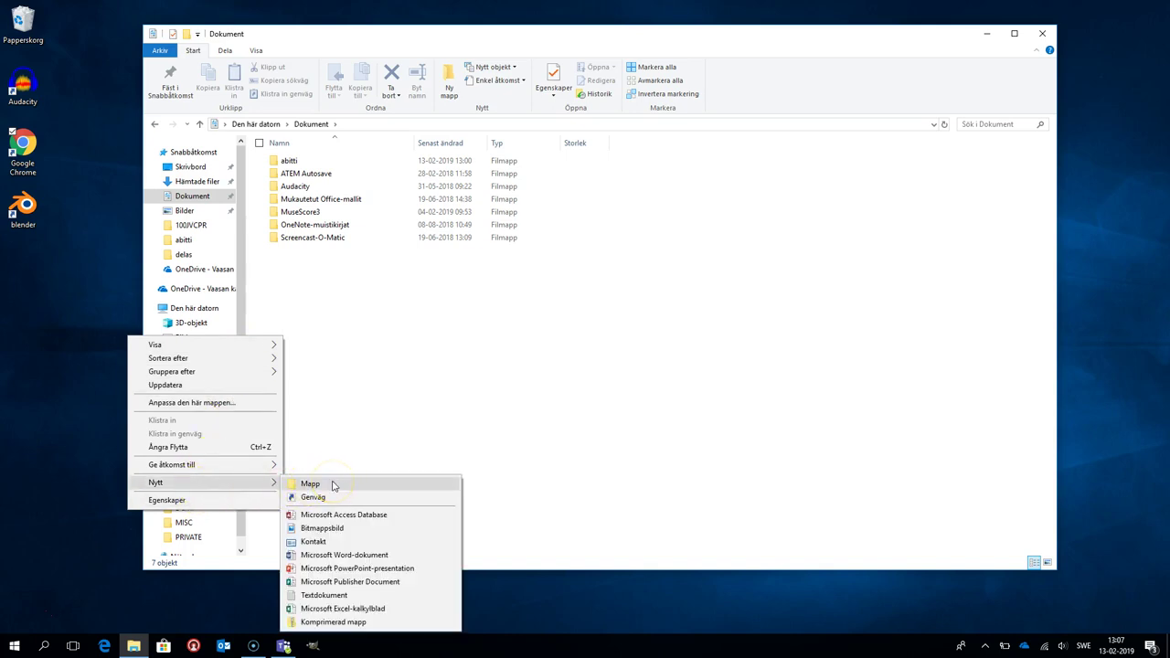
click(371, 331)
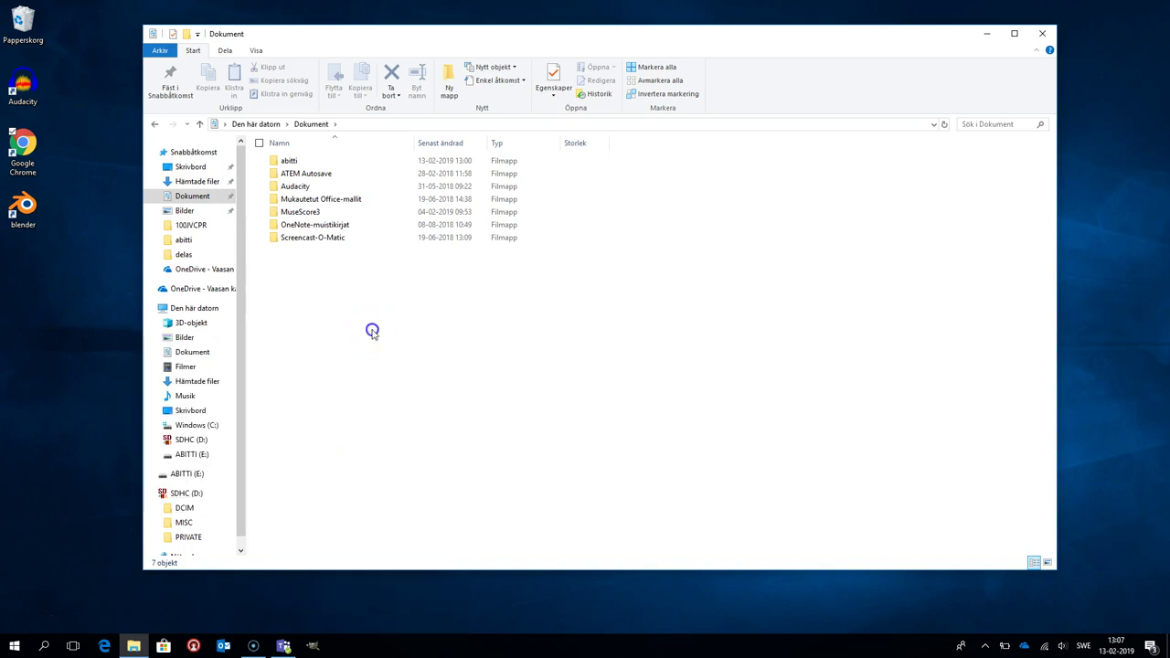
Create a new folder named "2019 dokument" in the Dokument folder.
click(449, 83)
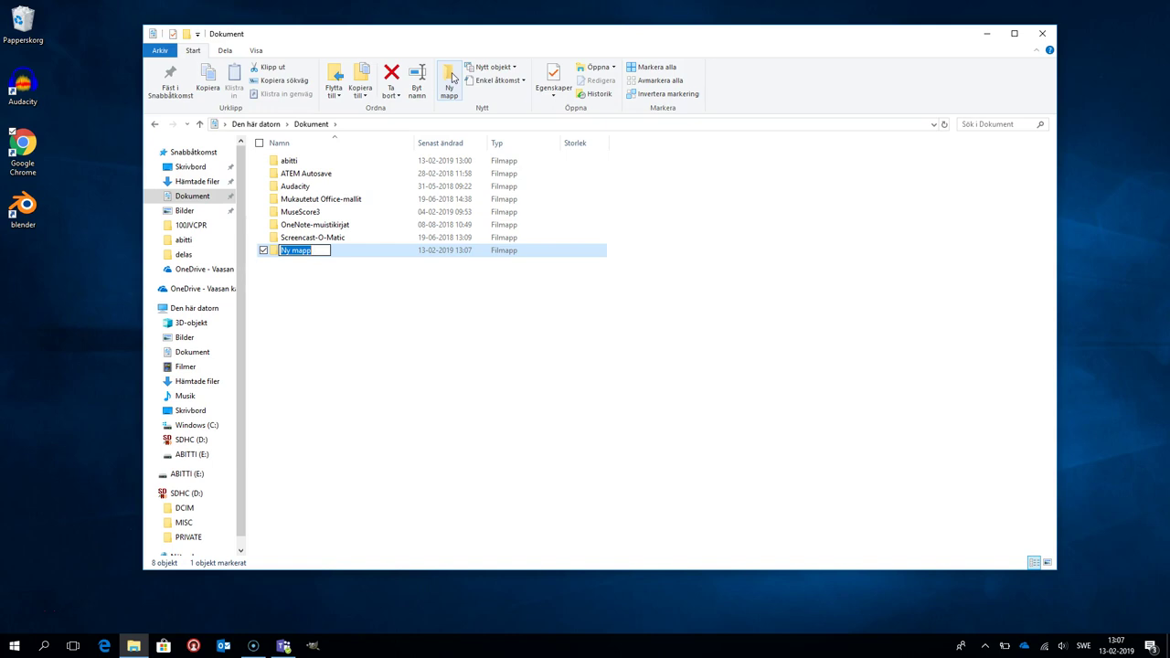
text(2019)
text(dokument)
key(Return)
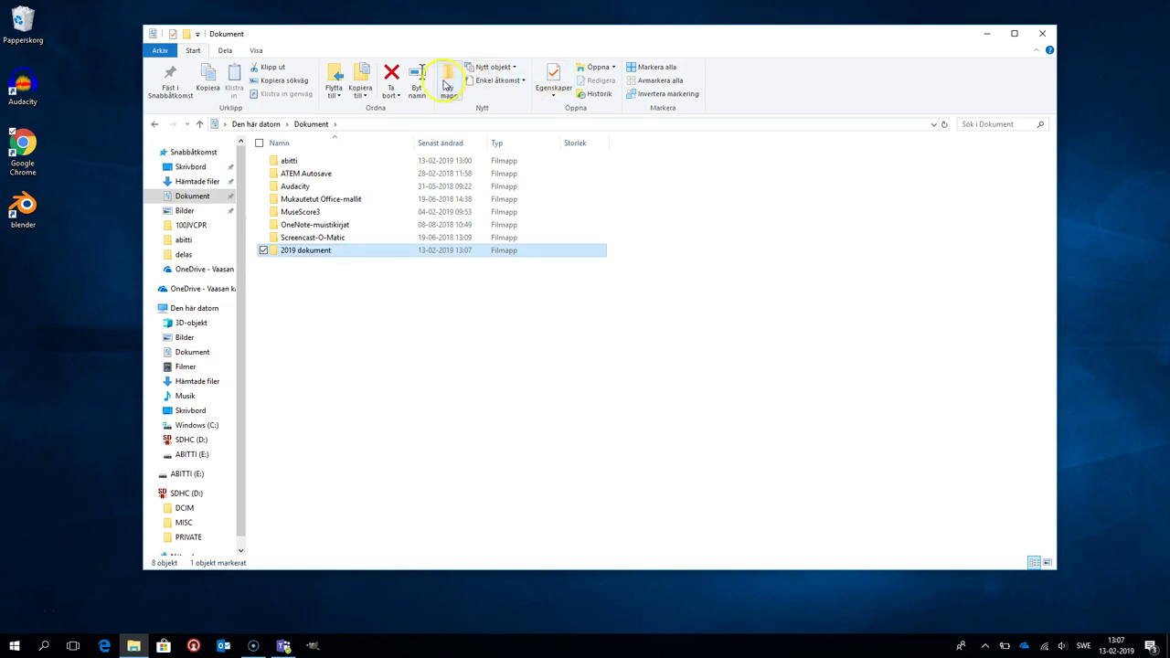
Create another folder named "2018 dokument" in the Dokument folder.
click(447, 82)
text(2018)
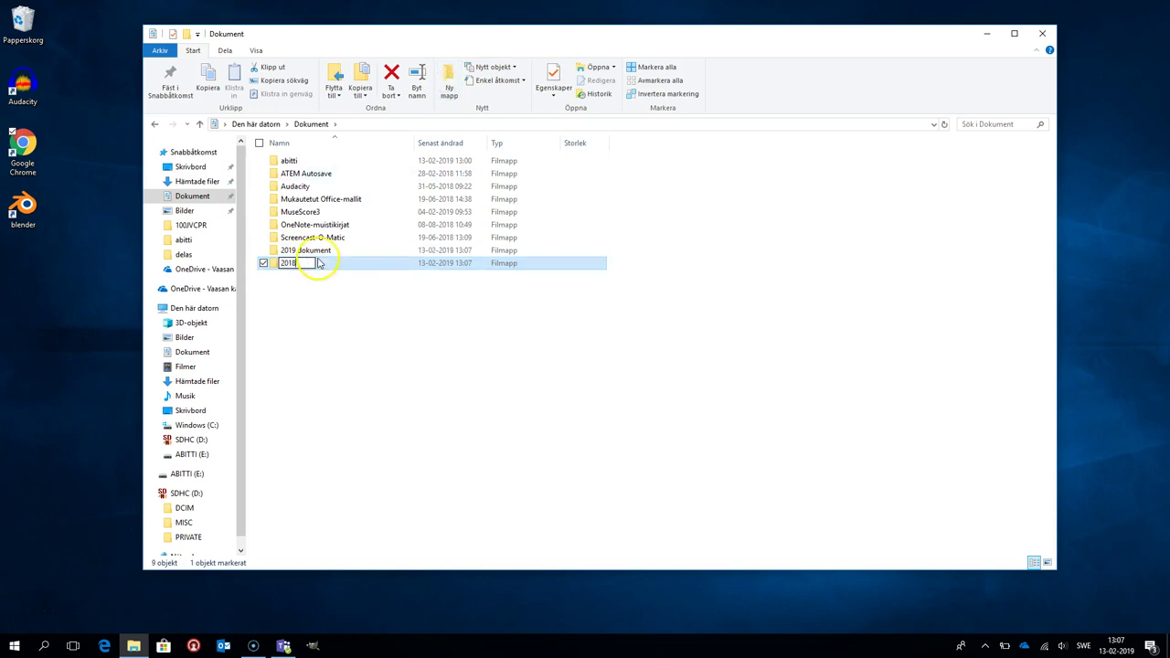
text( dokument)
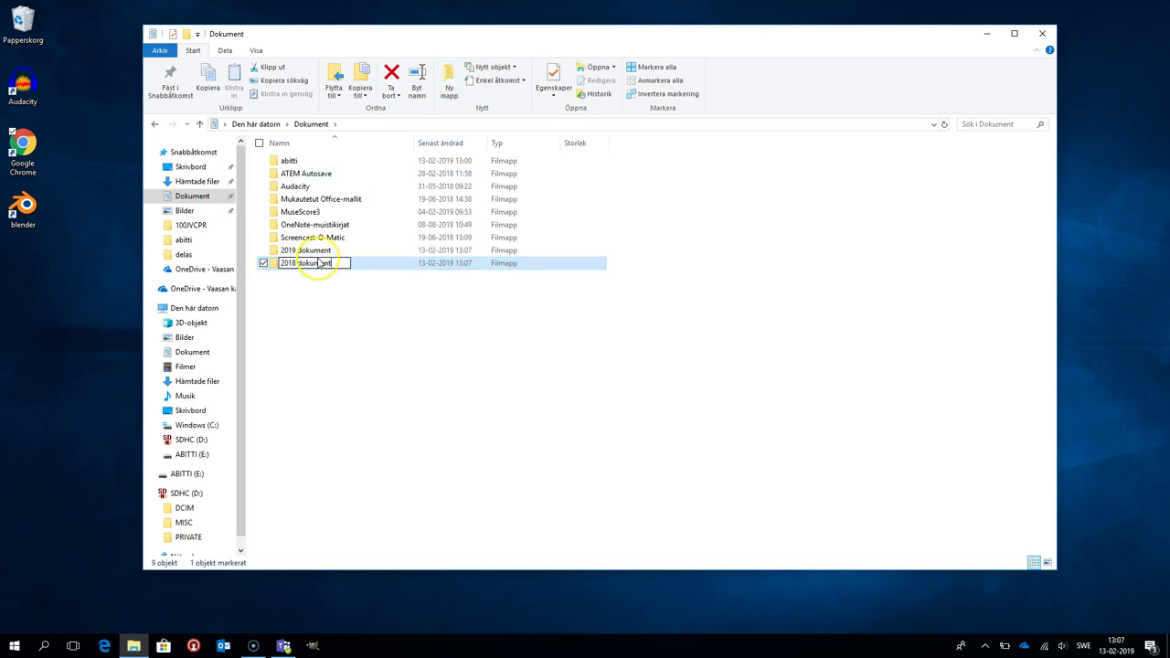
click(350, 327)
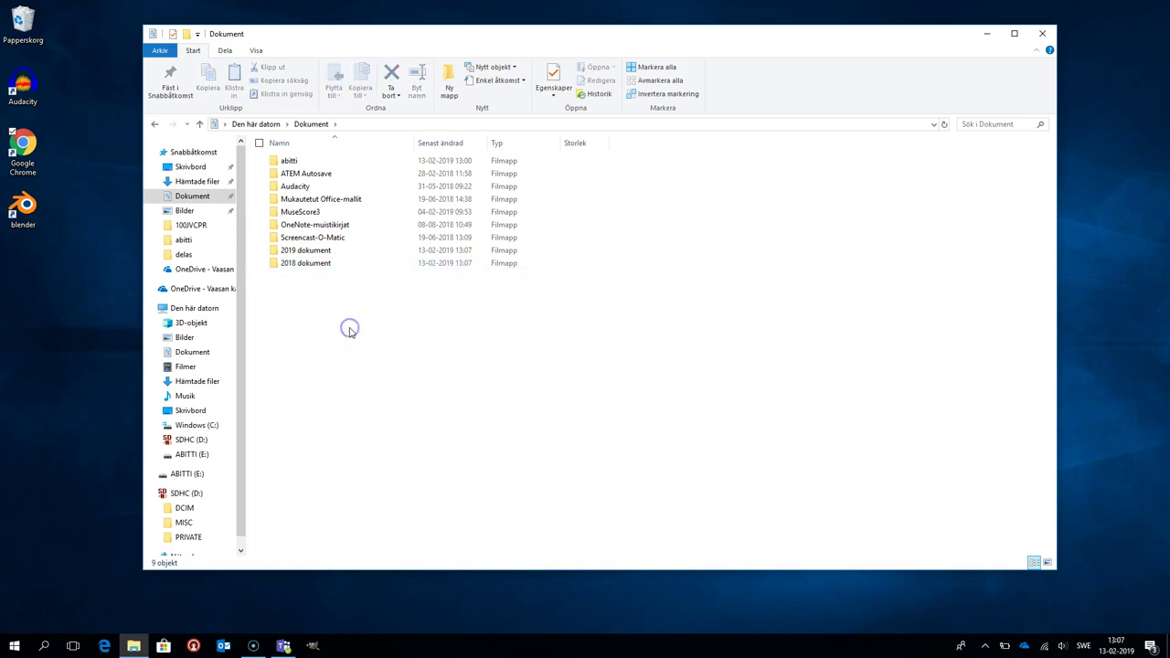
click(277, 265)
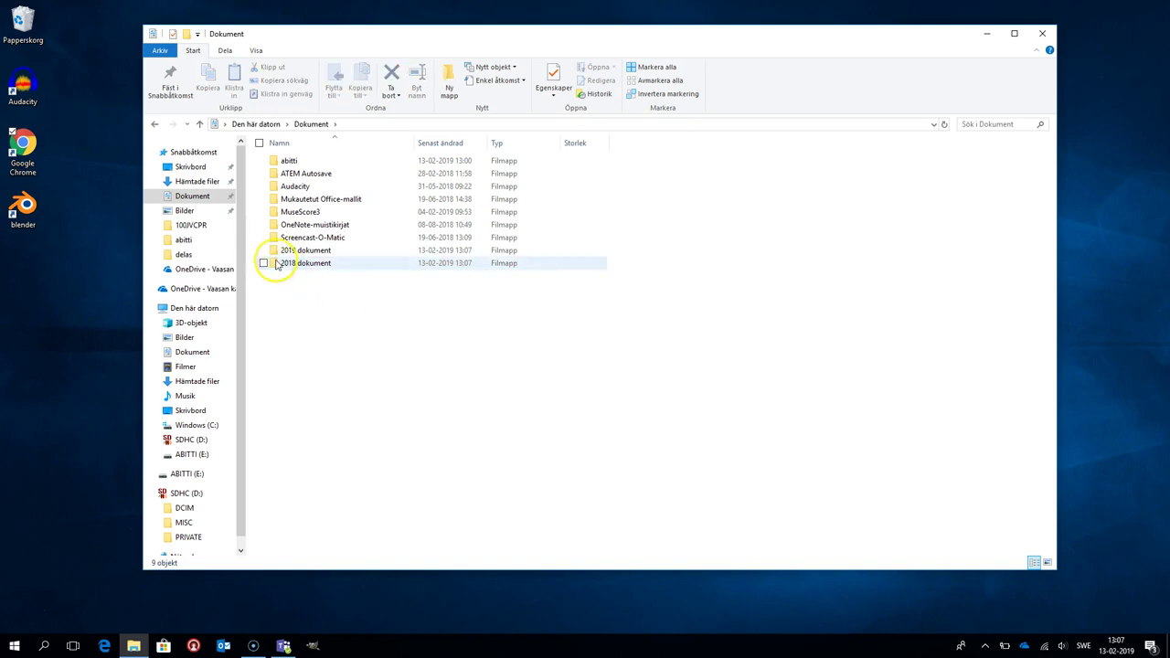
right_click(277, 265)
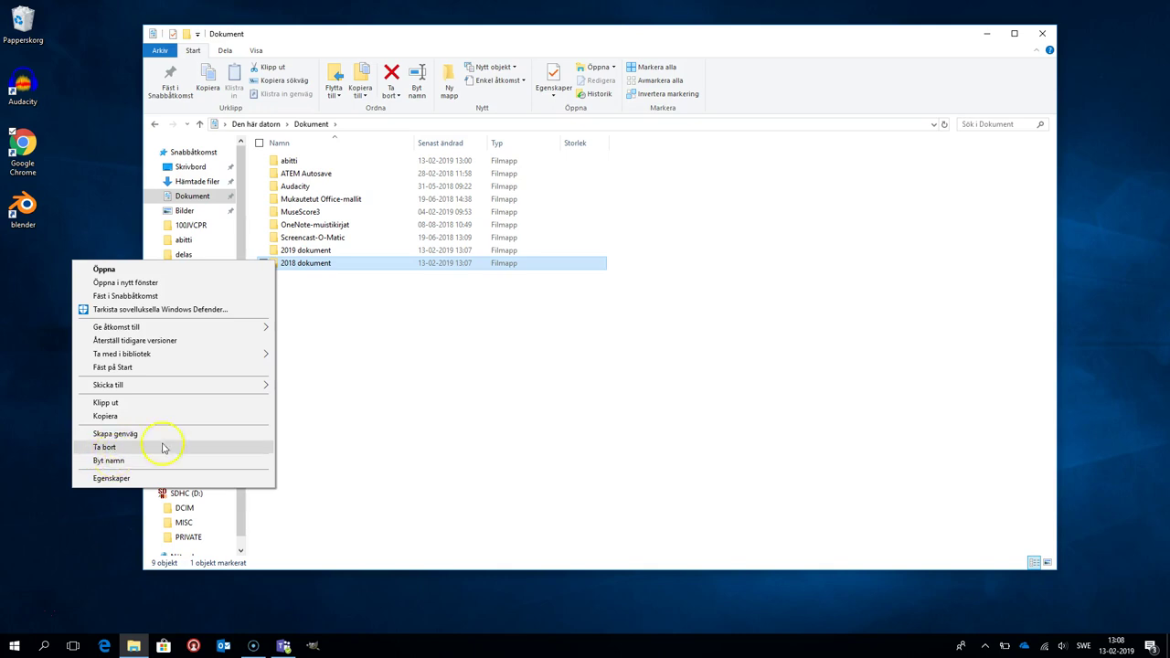
click(323, 381)
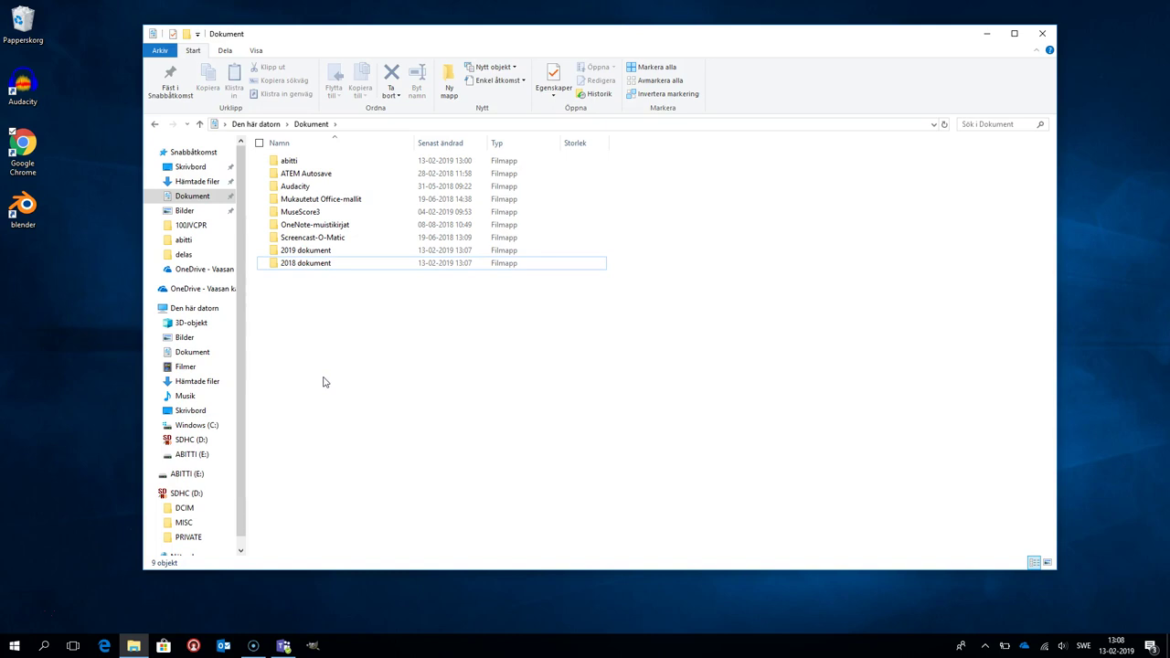
click(311, 356)
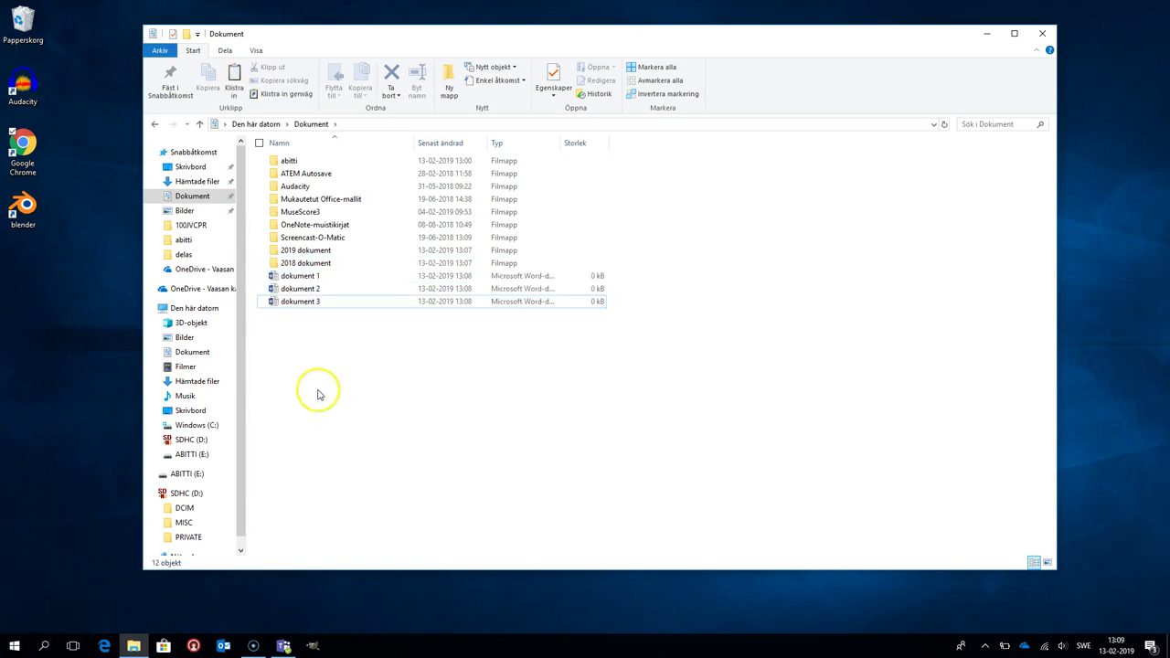
Move the Word file "dokument 3" into the "2019 dokument" folder.
click(274, 306)
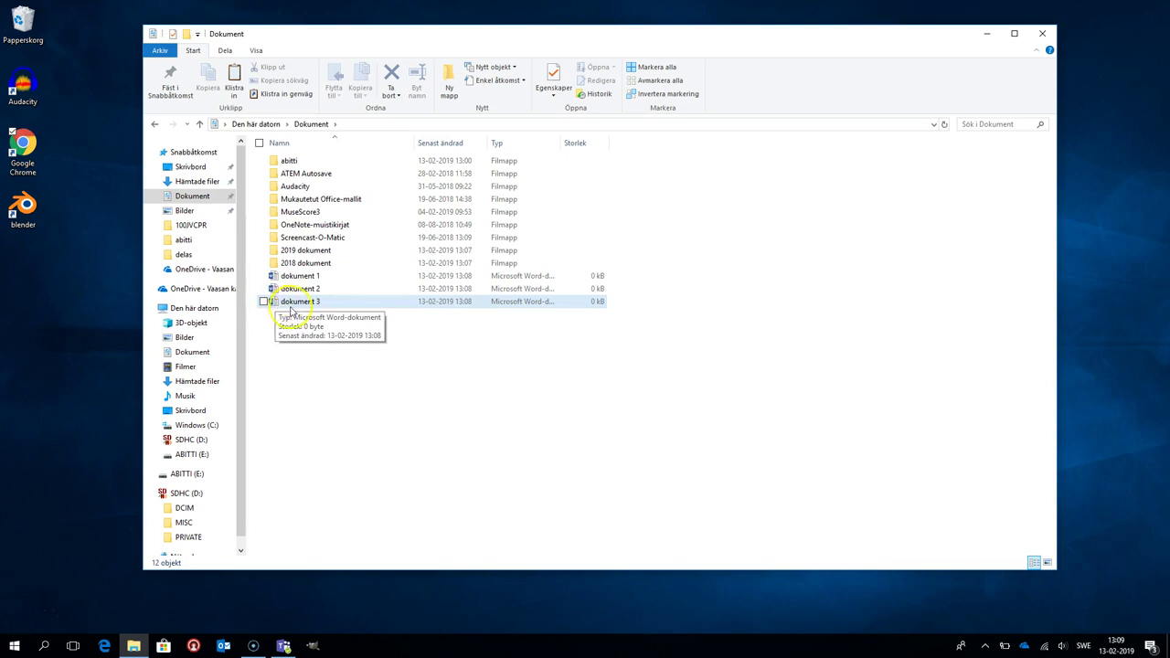
double_click(275, 306)
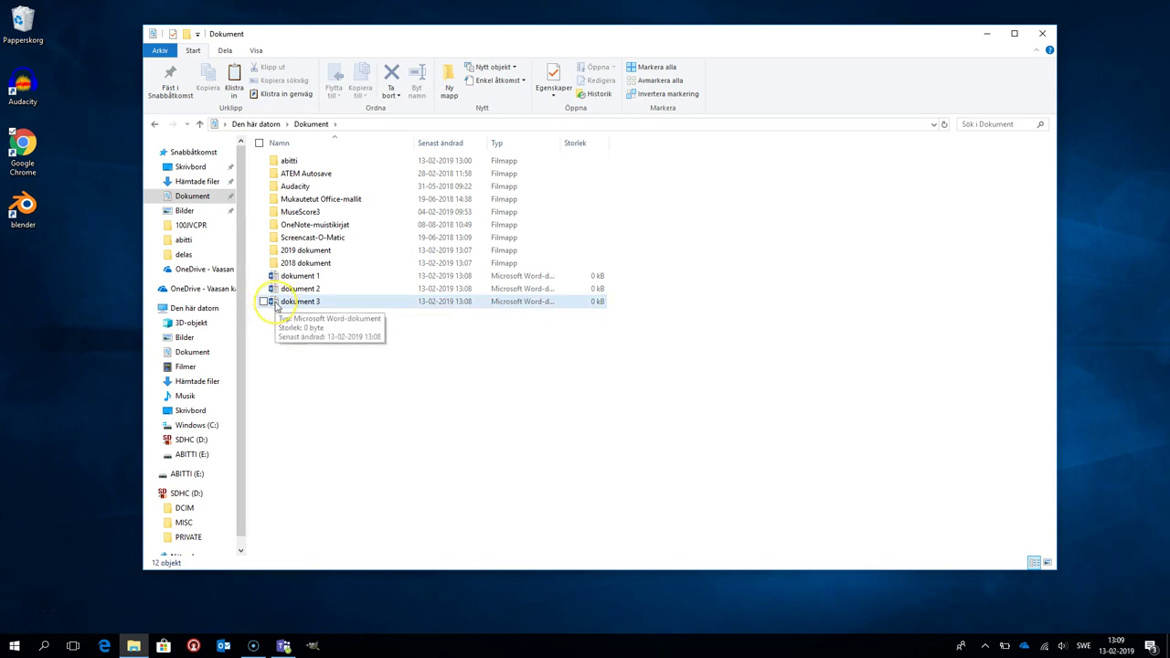
click(276, 307)
drag(277, 307, 284, 252)
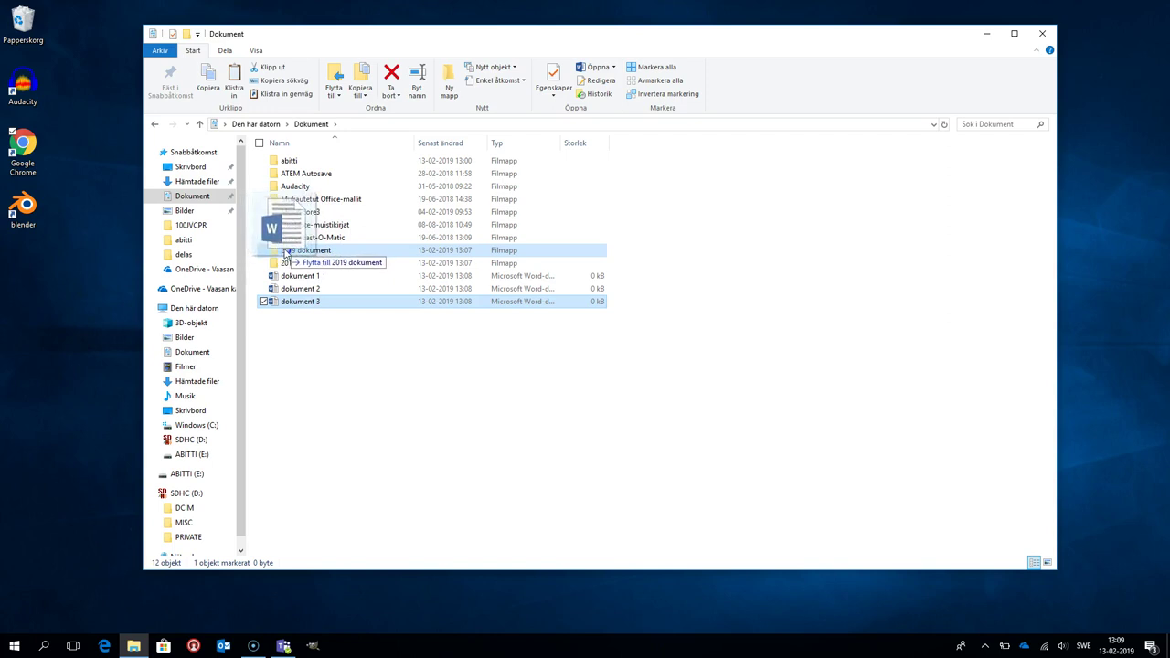
mouse_move(286, 254)
mouse_down()
mouse_move(316, 254)
mouse_move(279, 254)
mouse_move(305, 255)
mouse_up()
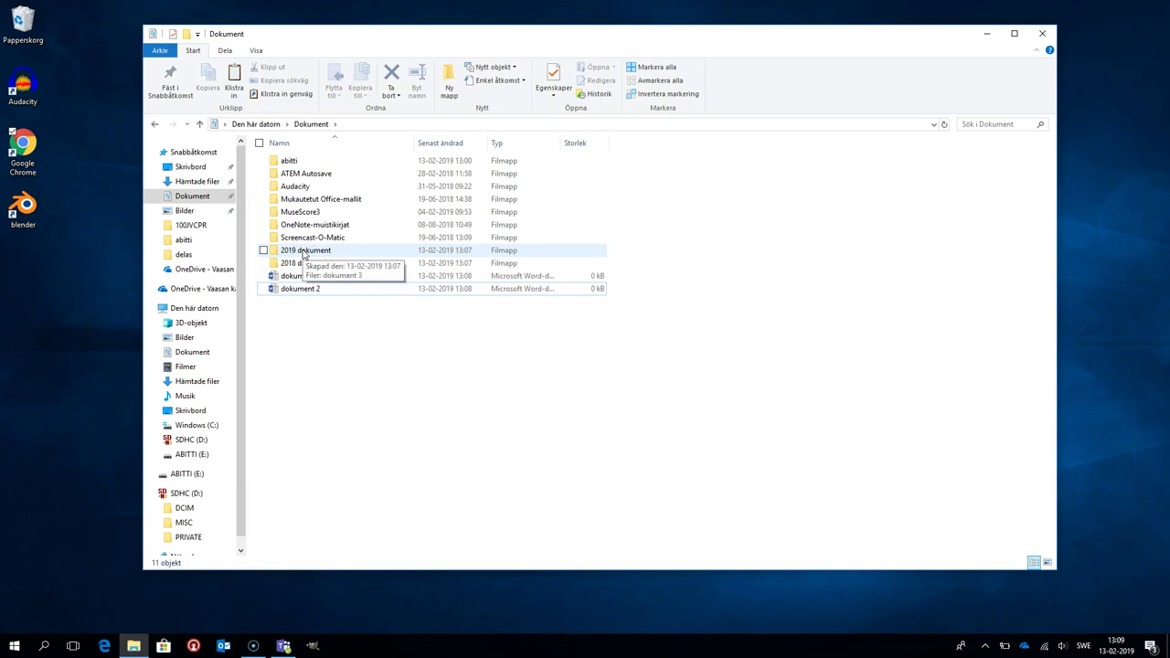
Move the Word files "dokument 1" and "dokument 2" together into the "2018 dokument" folder.
click(265, 289)
click(264, 276)
mouse_move(287, 292)
mouse_down()
mouse_move(302, 264)
mouse_move(307, 294)
mouse_move(267, 282)
mouse_up()
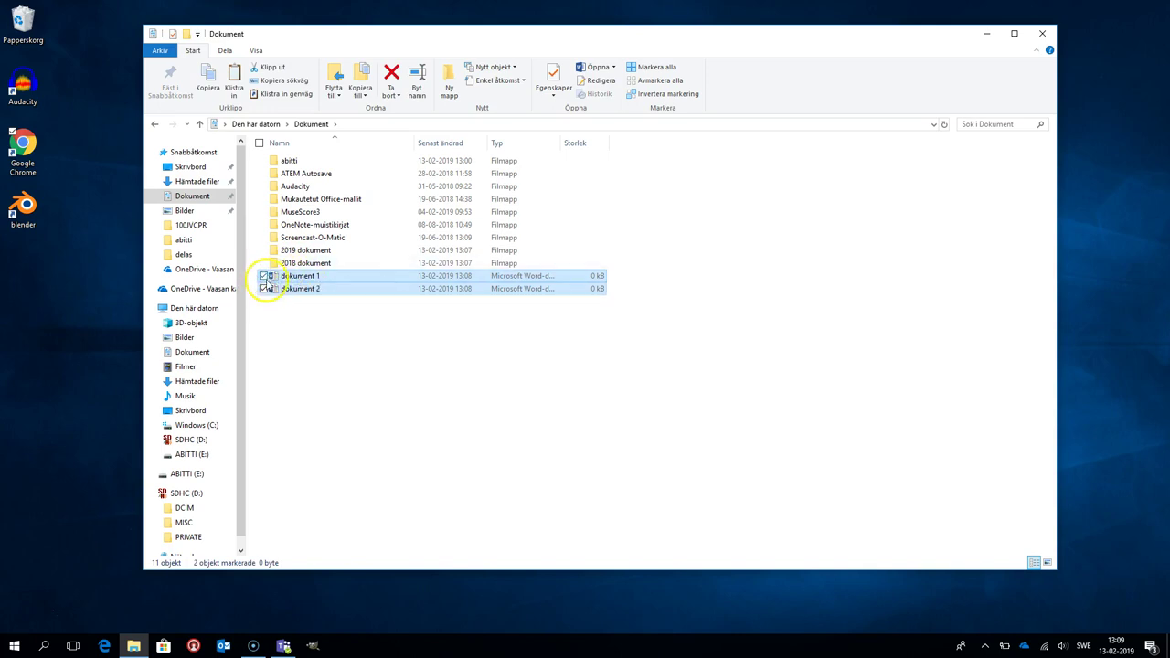
mouse_move(291, 280)
mouse_down()
mouse_move(304, 245)
mouse_move(305, 264)
mouse_up()
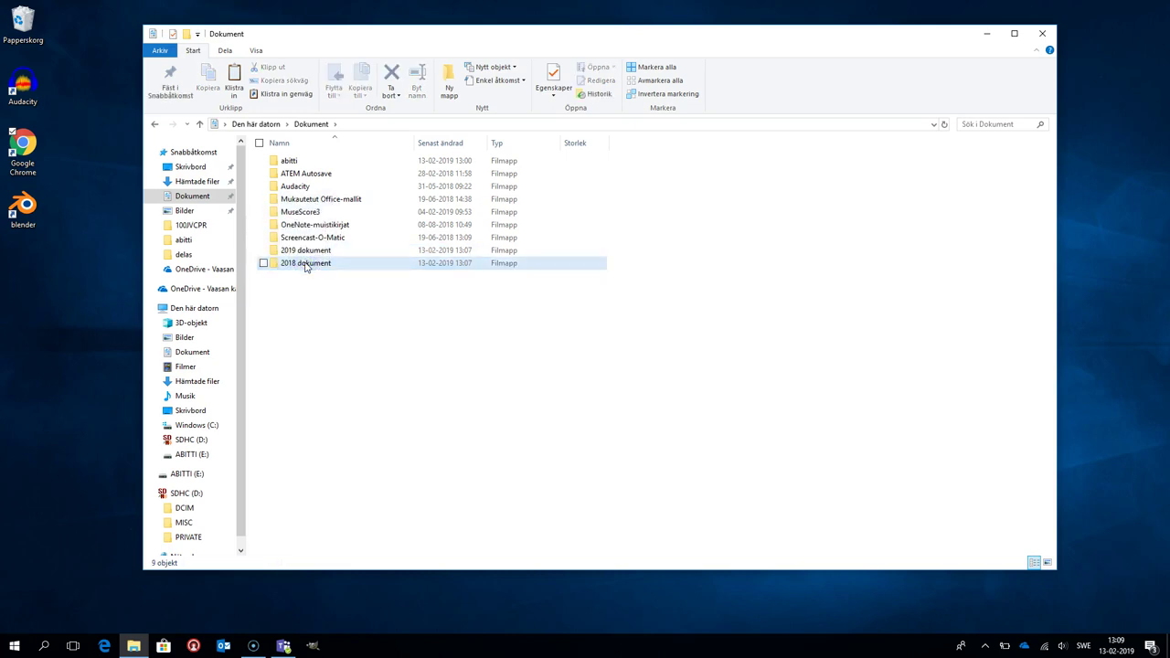
Check the contents of the "2018 dokument" and "2019 dokument" folders and return to the Dokument folder.
click(292, 269)
double_click(293, 268)
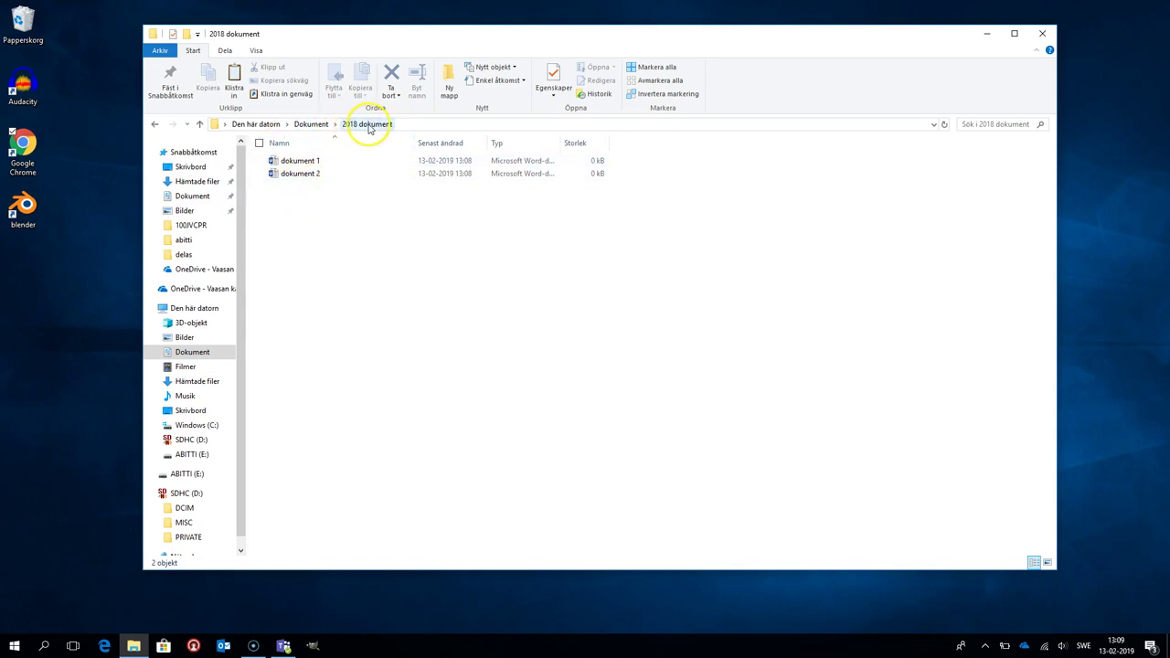
click(309, 125)
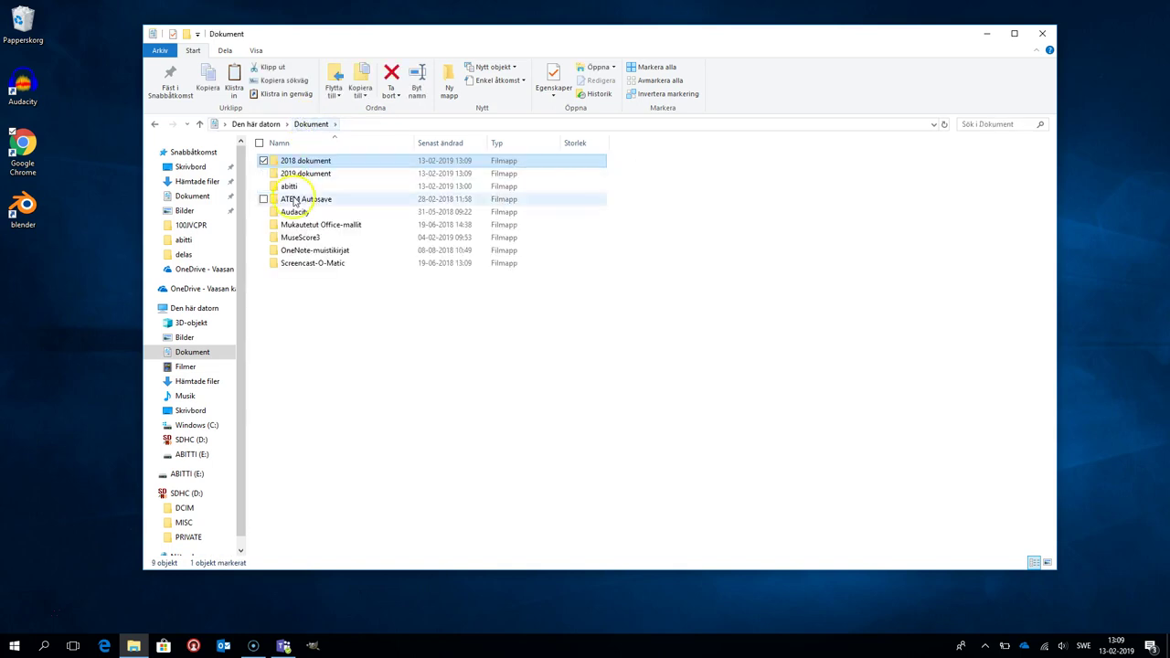
click(321, 174)
double_click(321, 174)
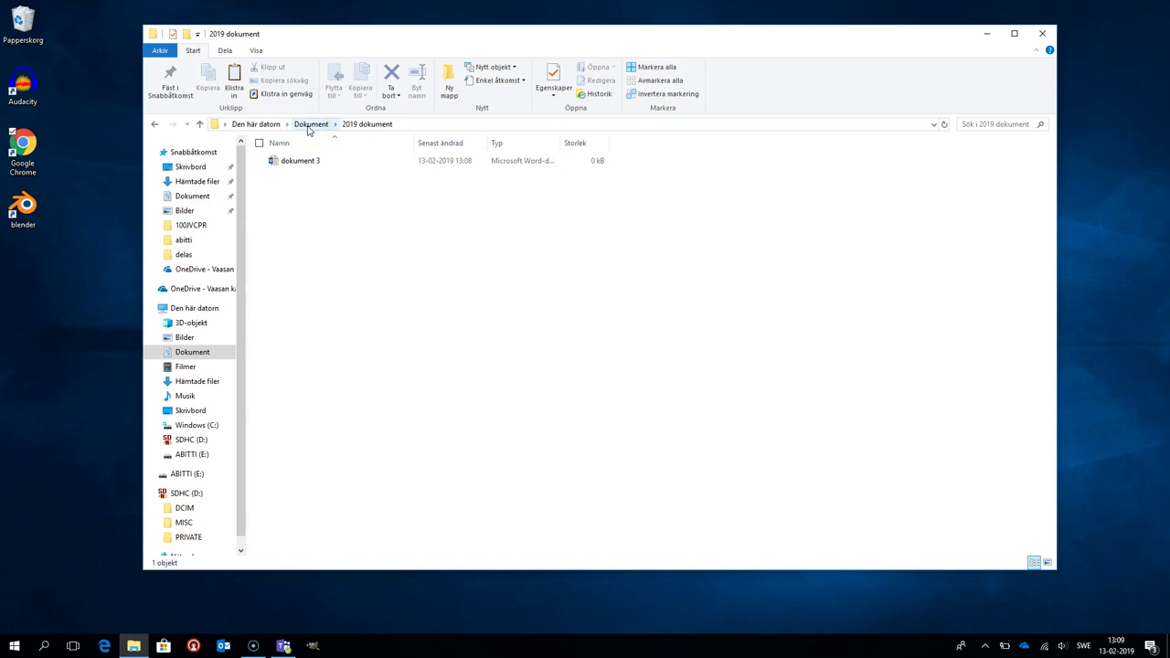
click(292, 163)
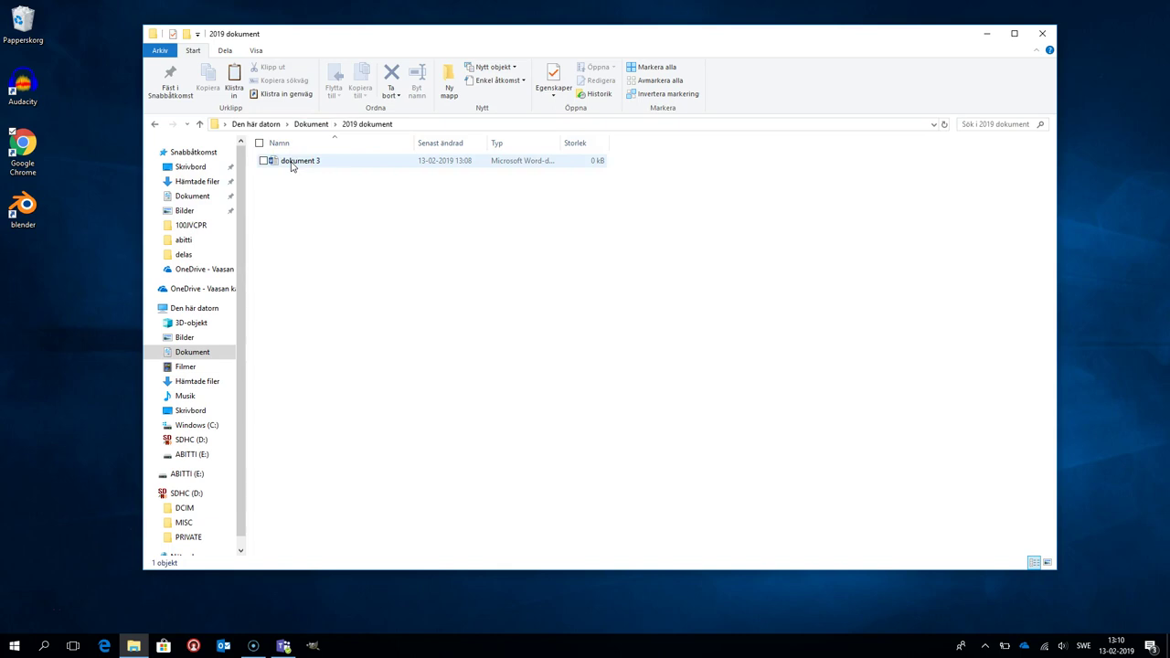
click(310, 198)
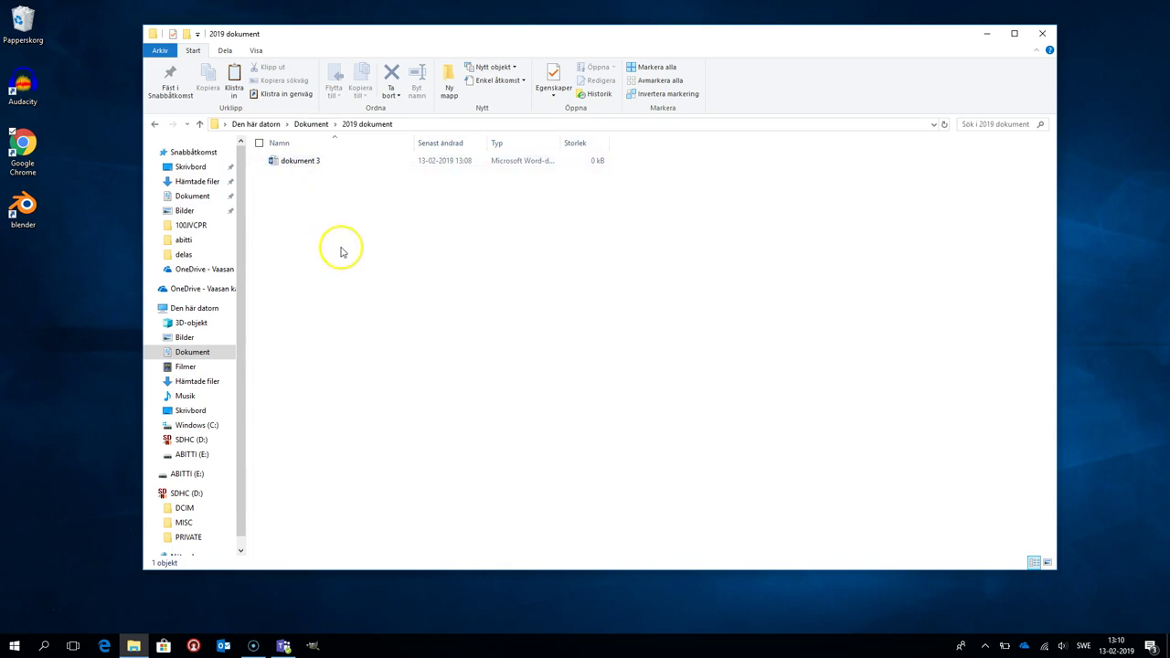
click(307, 123)
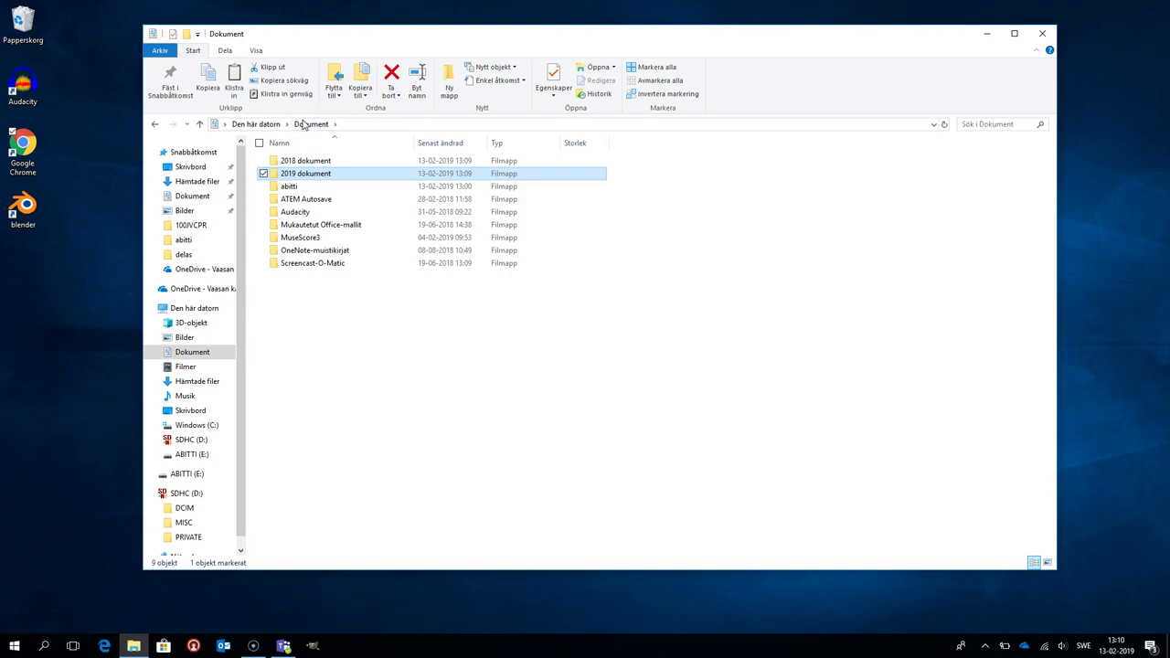
click(304, 302)
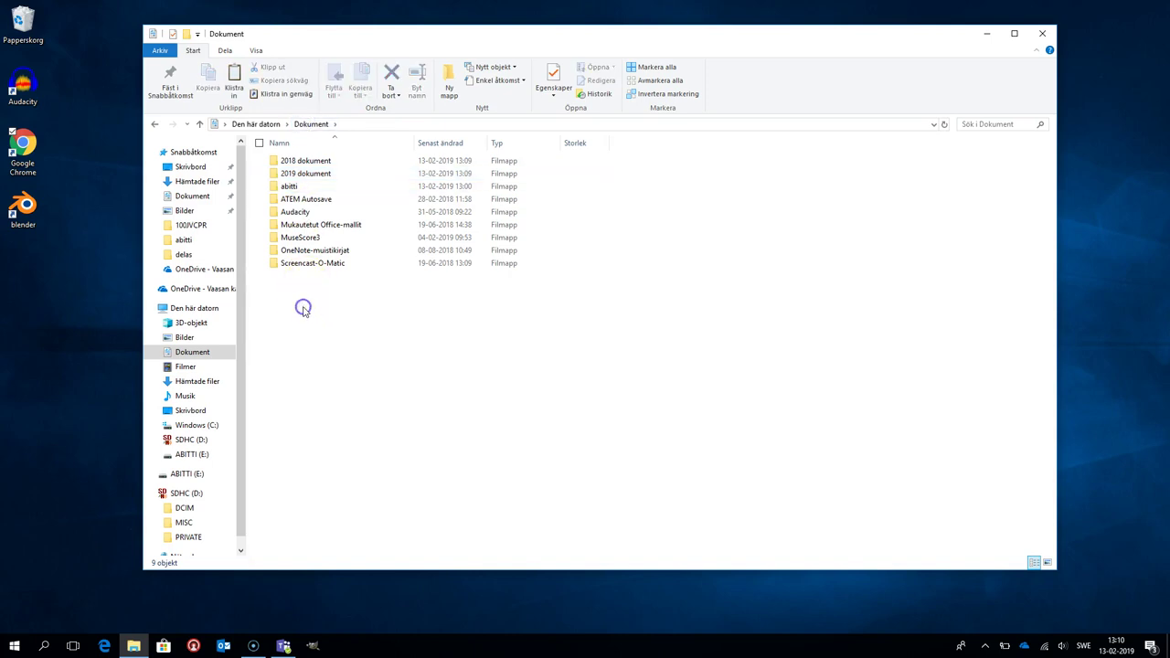
Toggle the name sorting of the Dokument folder's contents between ascending and descending, ending with descending order.
click(333, 140)
click(334, 140)
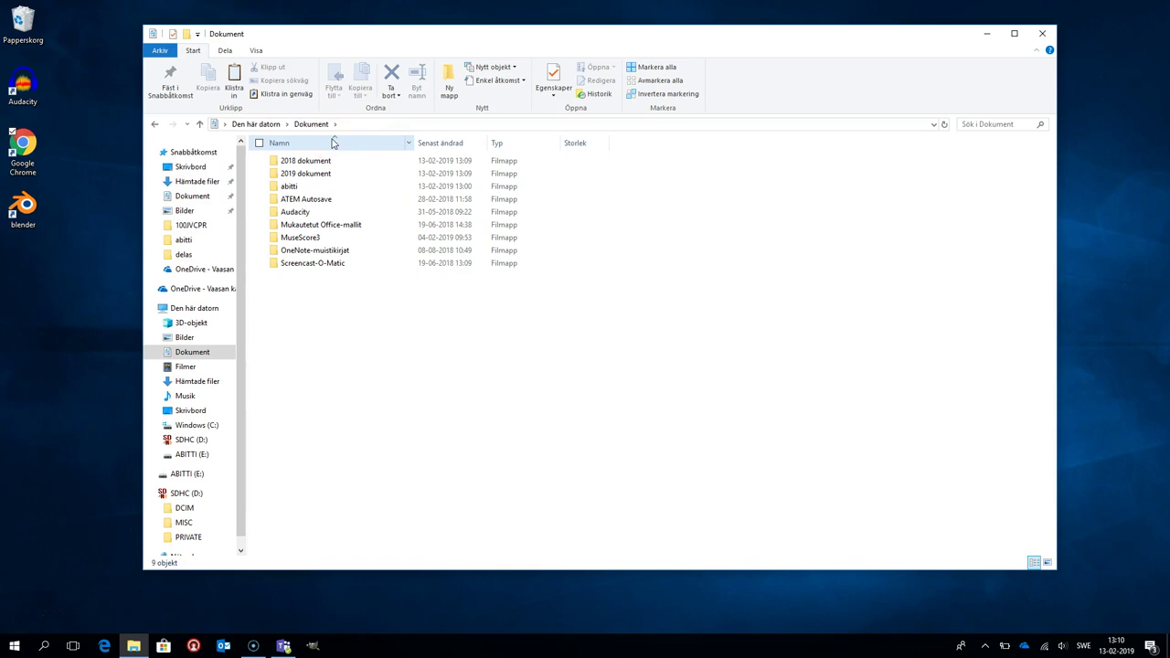
click(327, 348)
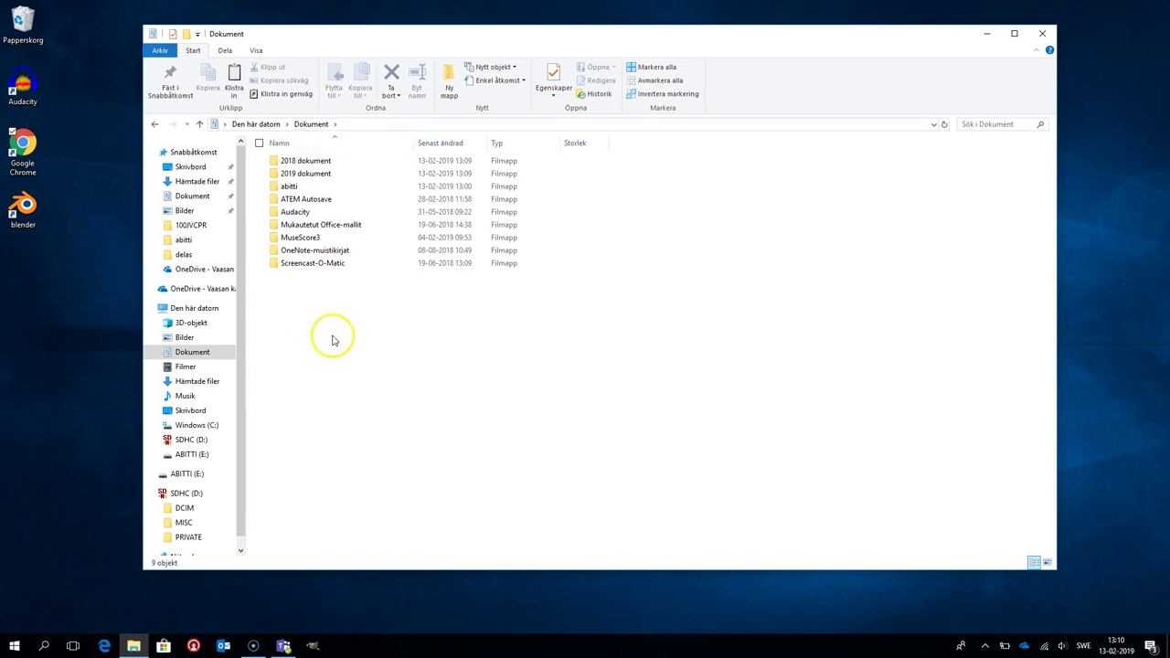
click(335, 311)
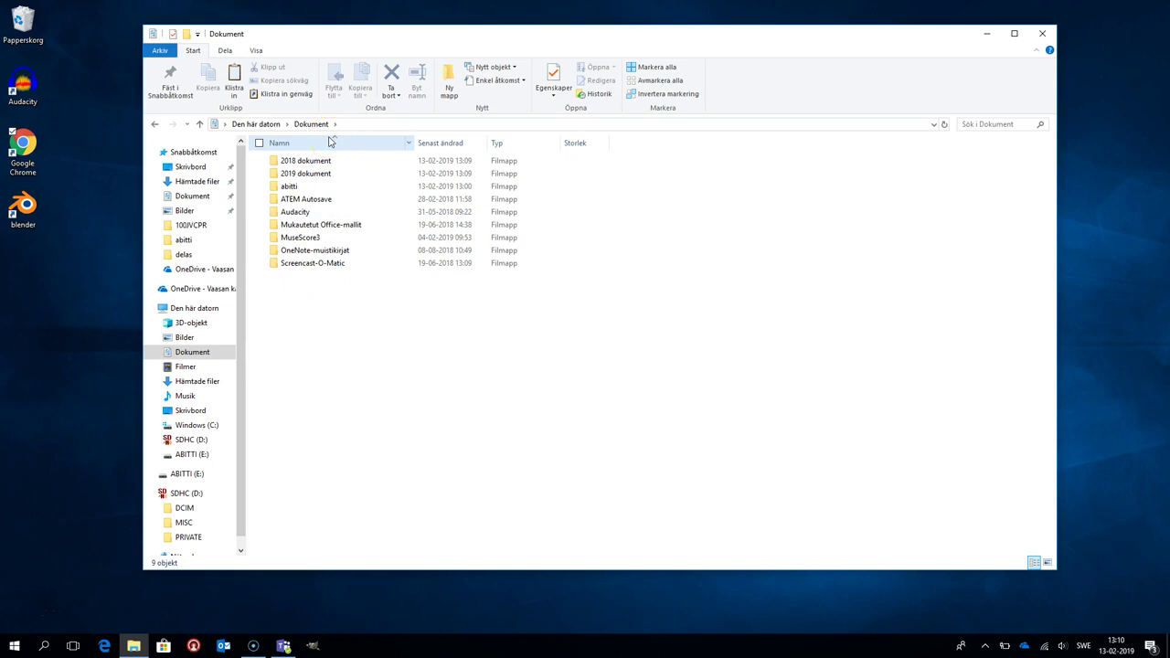
click(352, 143)
click(336, 143)
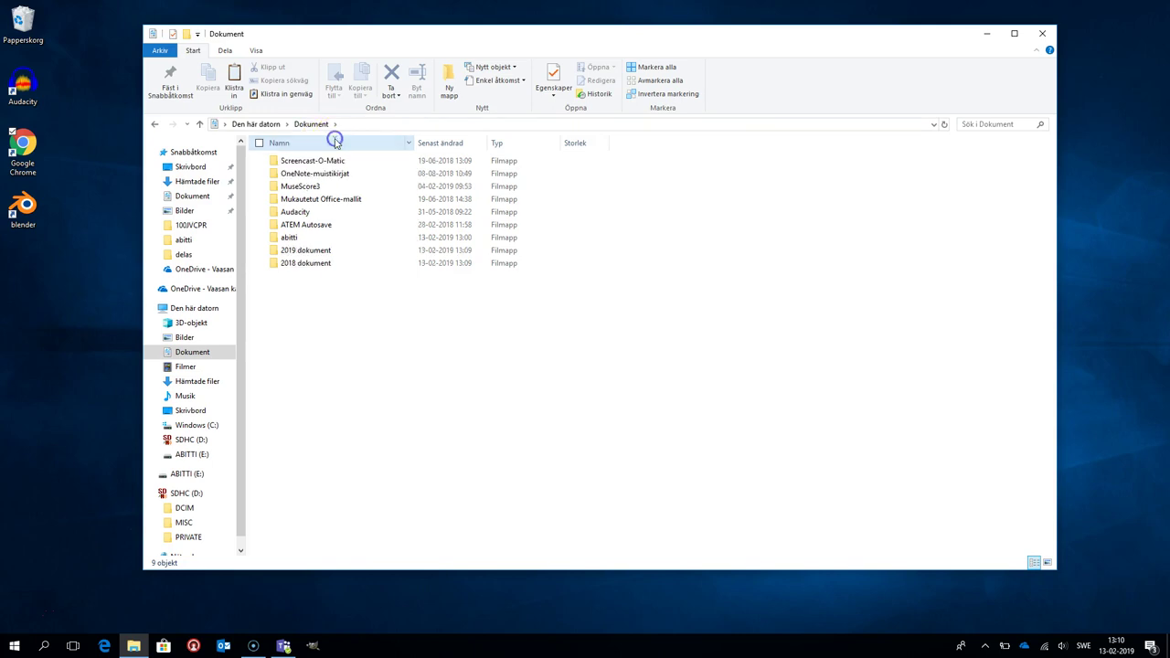
click(348, 145)
click(348, 144)
click(347, 144)
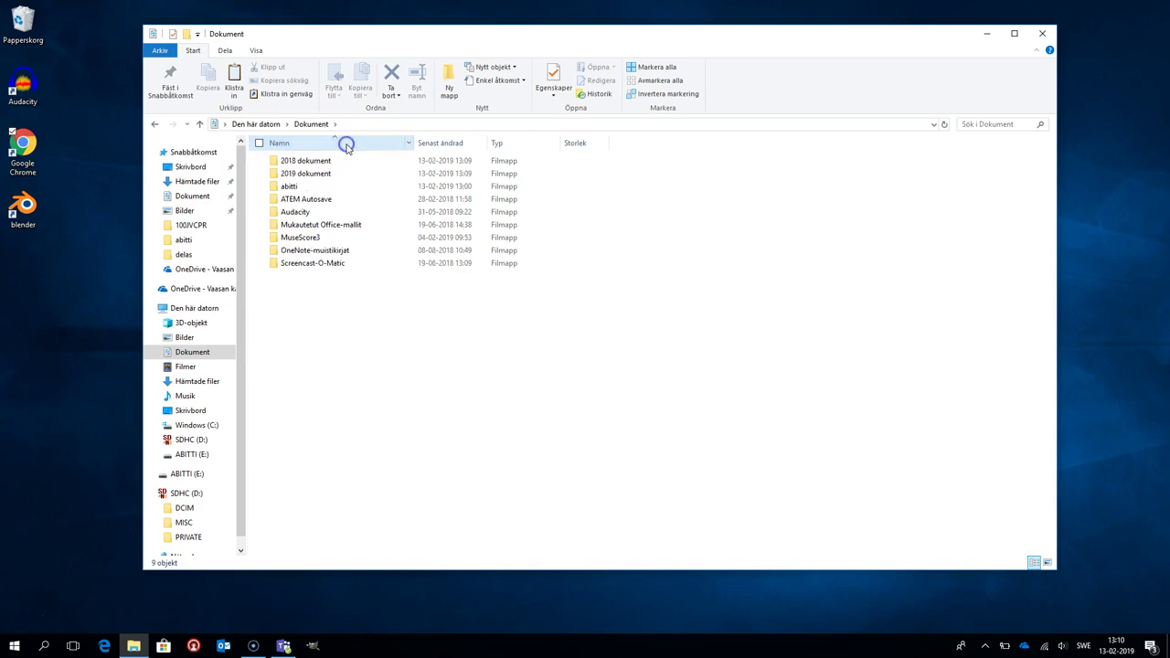
click(347, 144)
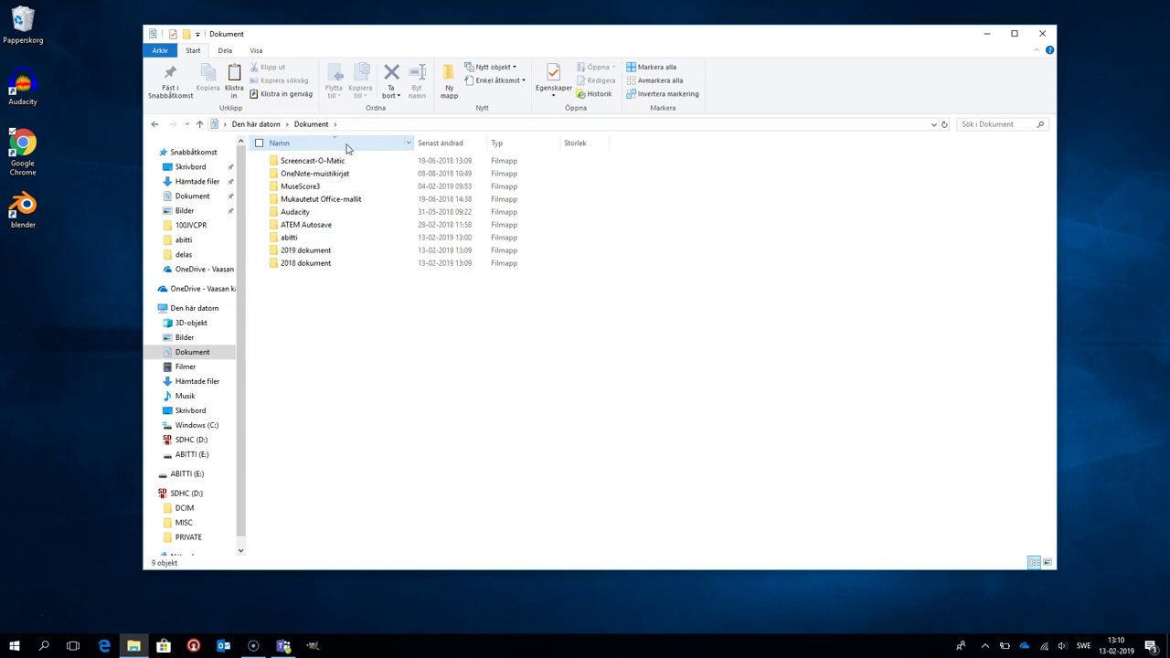
Sort the Dokument folder's contents by Namn ascending, by Senast ändrad in both directions, by Typ, and finally by Storlek.
click(348, 145)
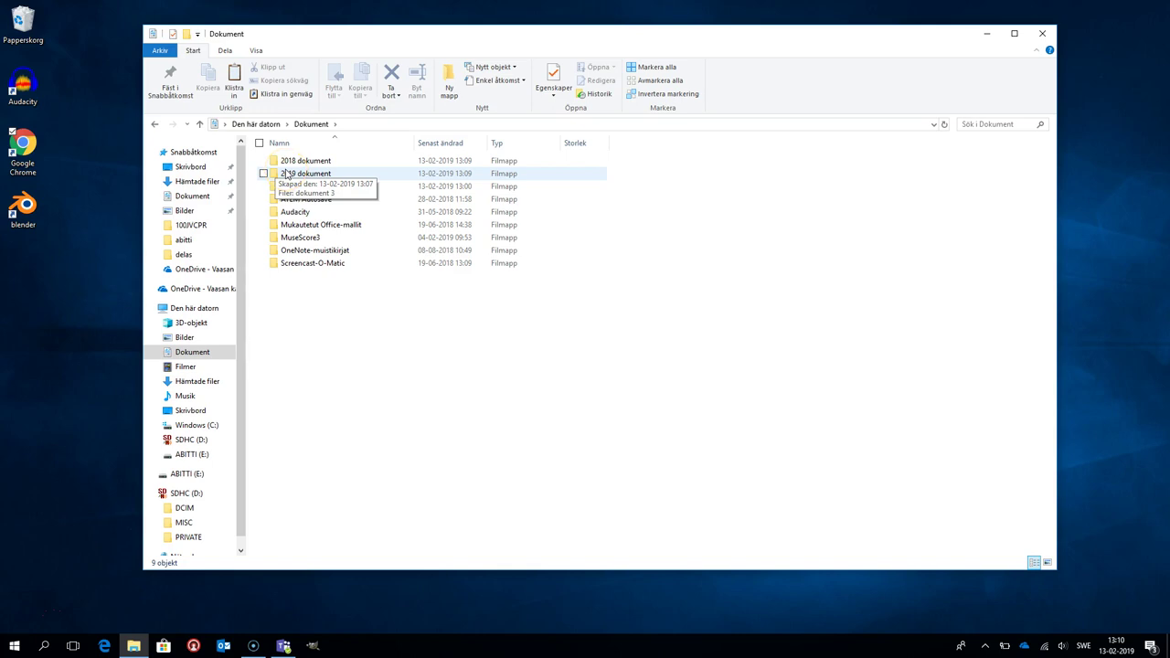
click(451, 146)
click(451, 146)
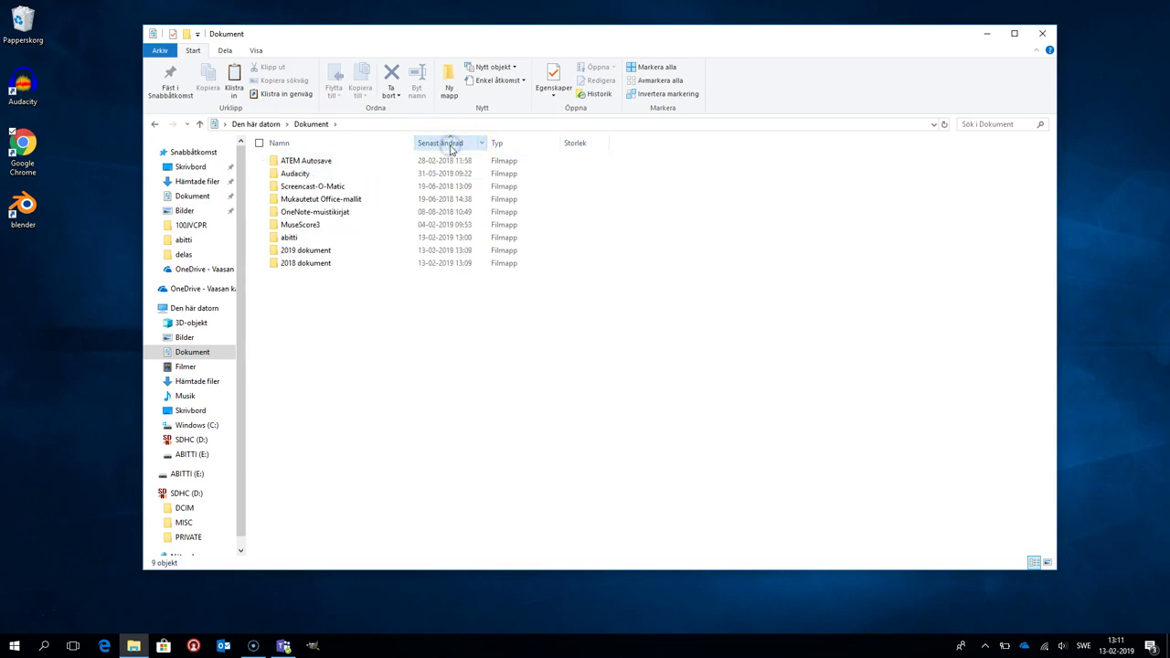
click(451, 146)
click(502, 146)
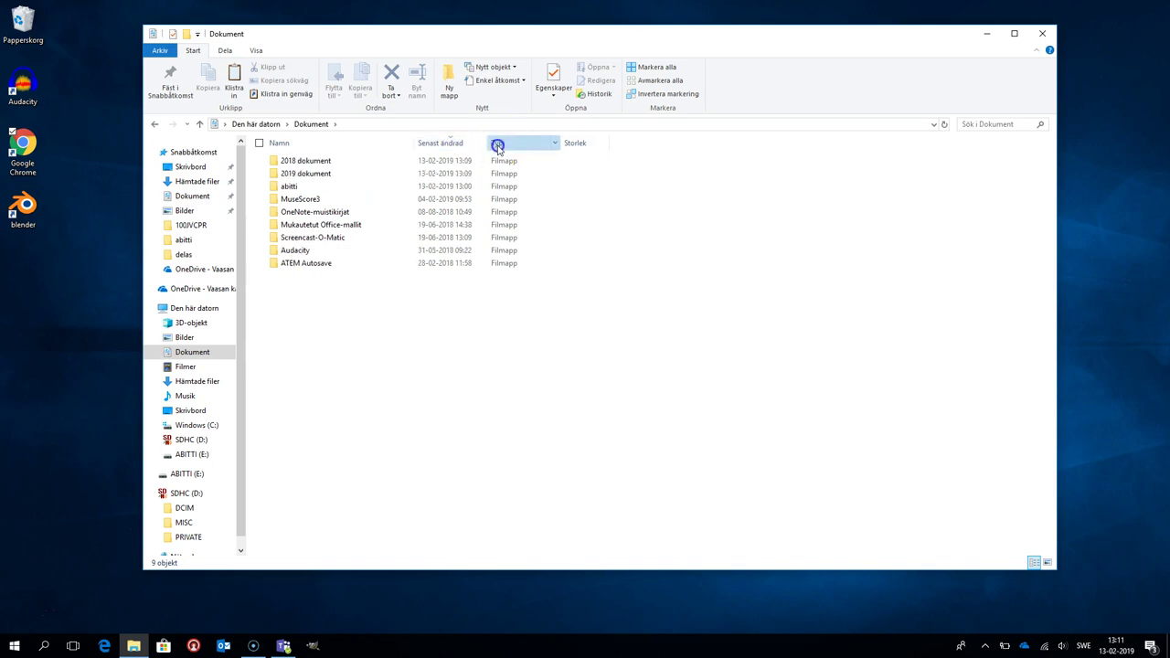
Add the Skapad den, Kategorier and Titel columns to the Dokument folder's detailed list.
right_click(644, 144)
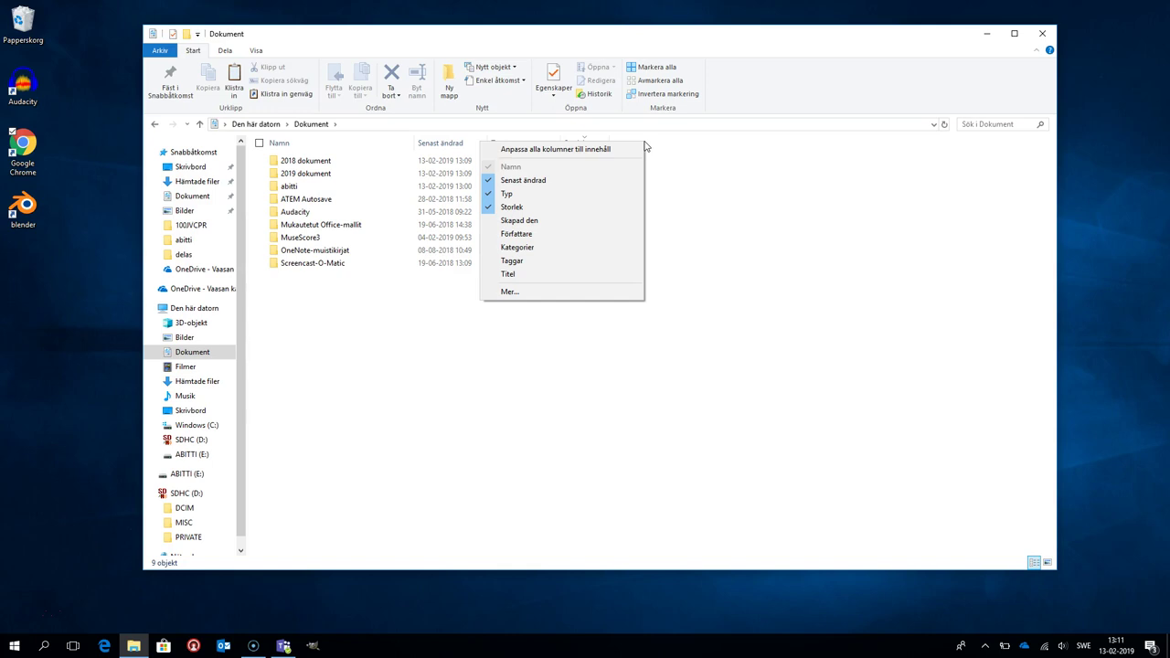
click(547, 225)
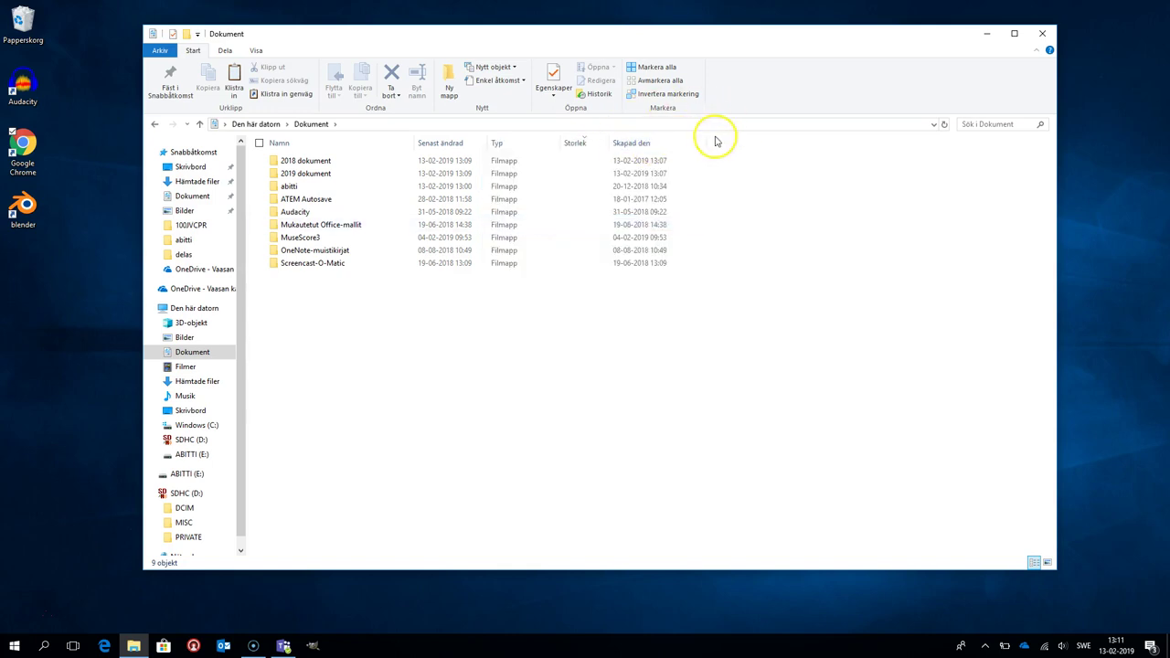
right_click(737, 139)
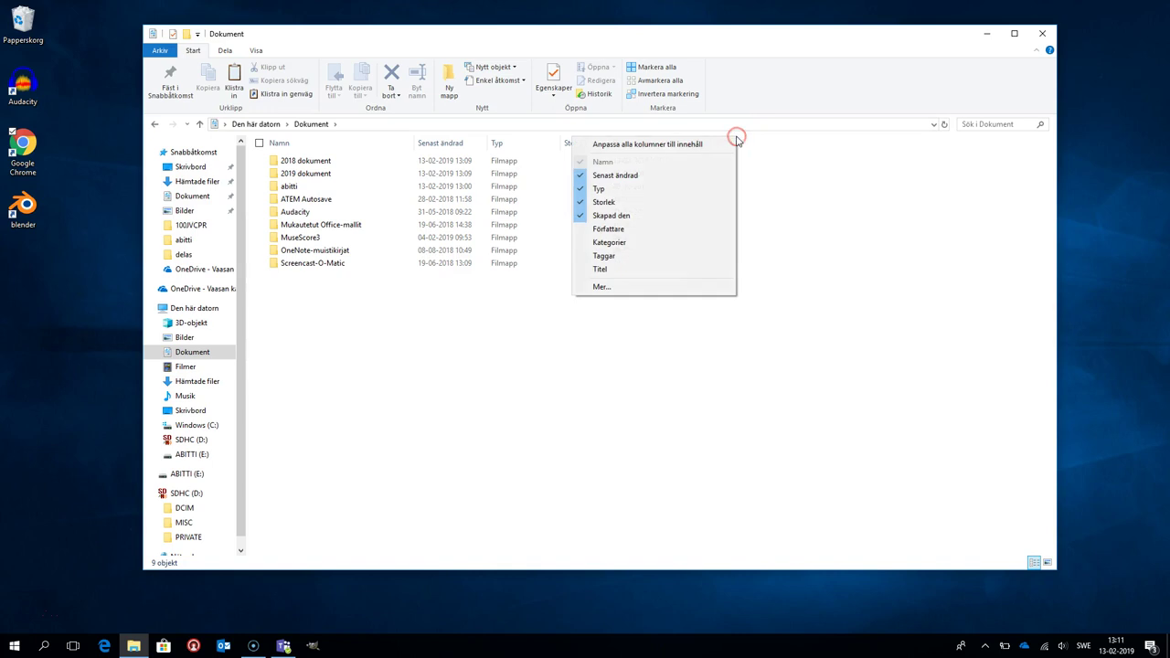
click(684, 242)
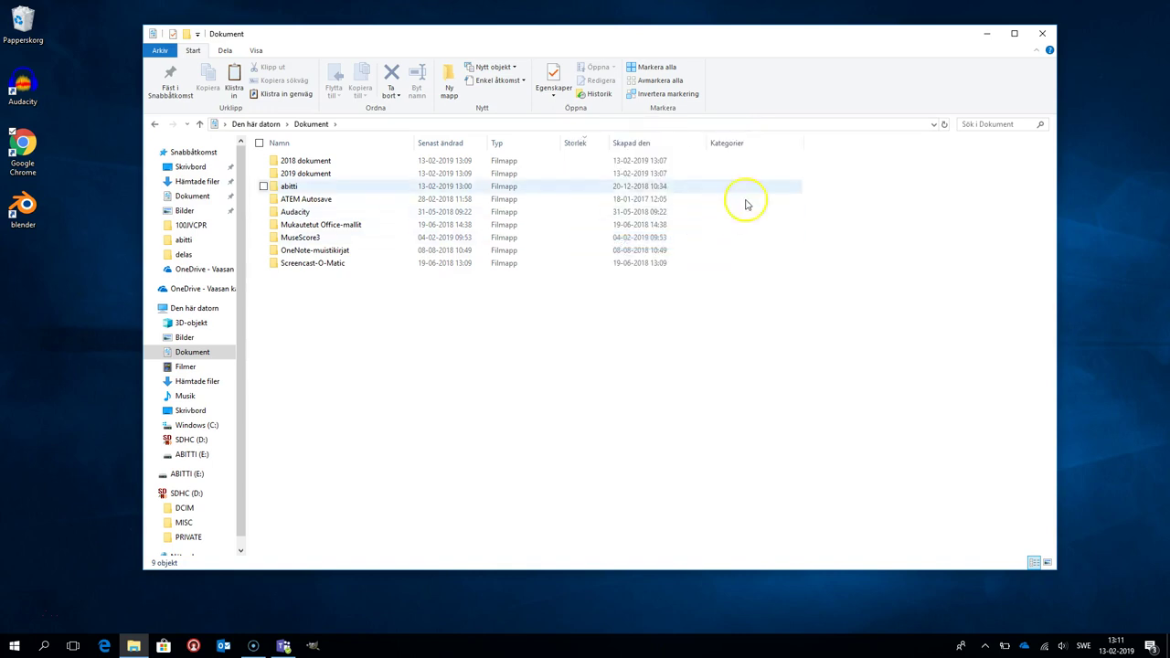
right_click(842, 141)
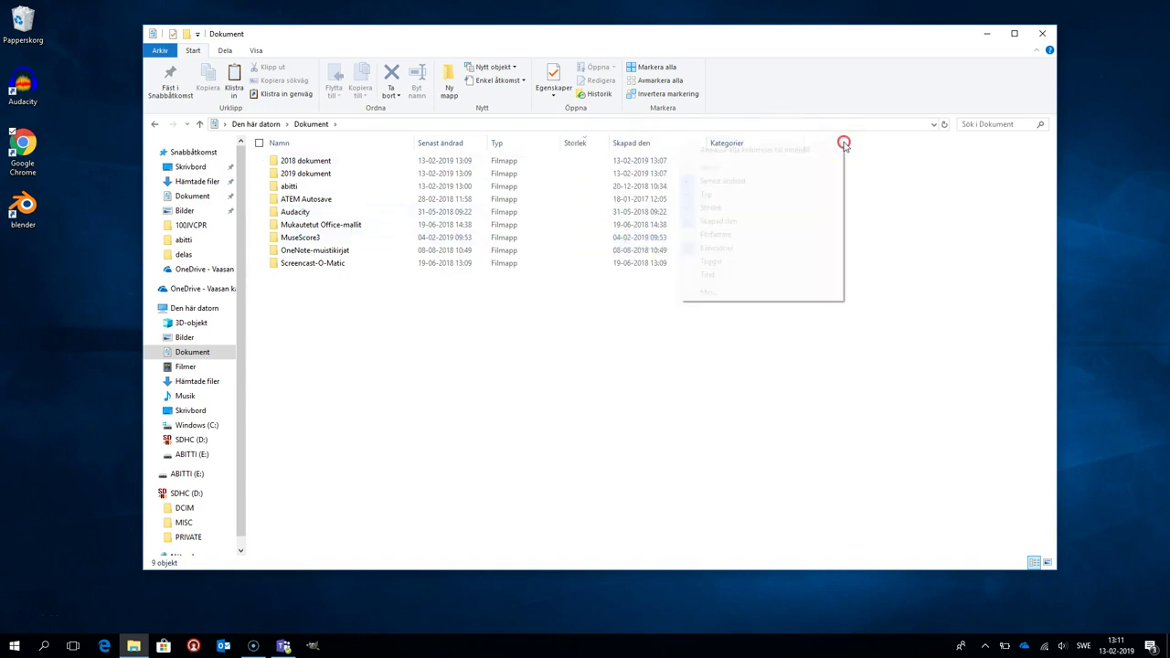
click(775, 273)
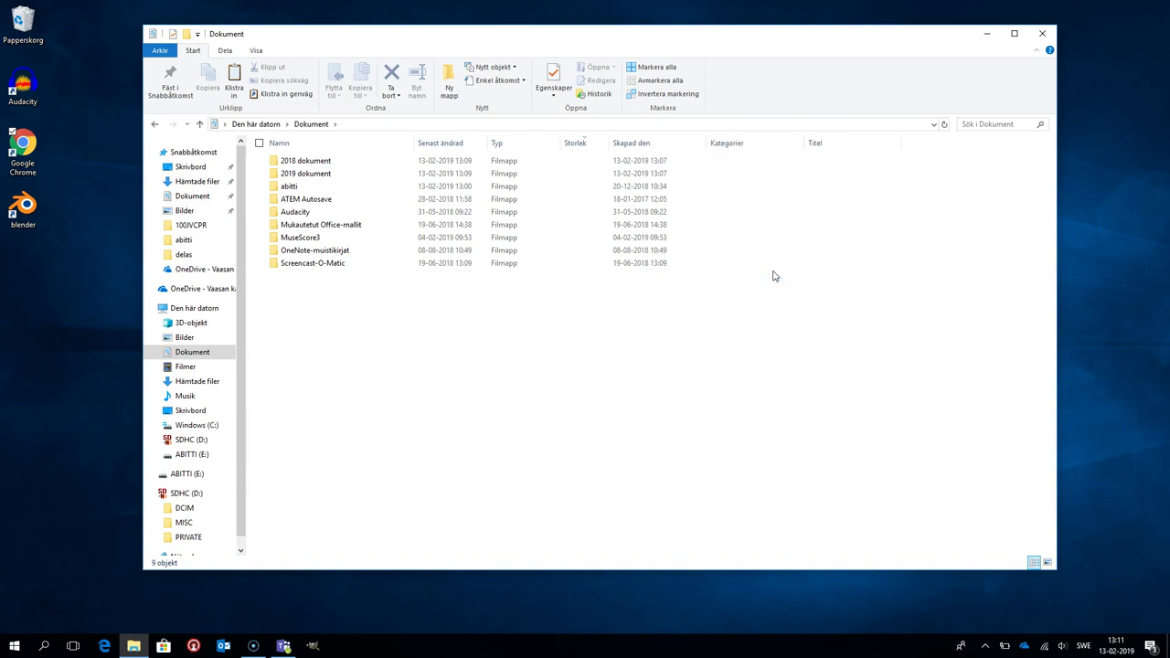
Display the Dokument folder's contents as Stora ikoner and then as Extra stora ikoner.
right_click(311, 346)
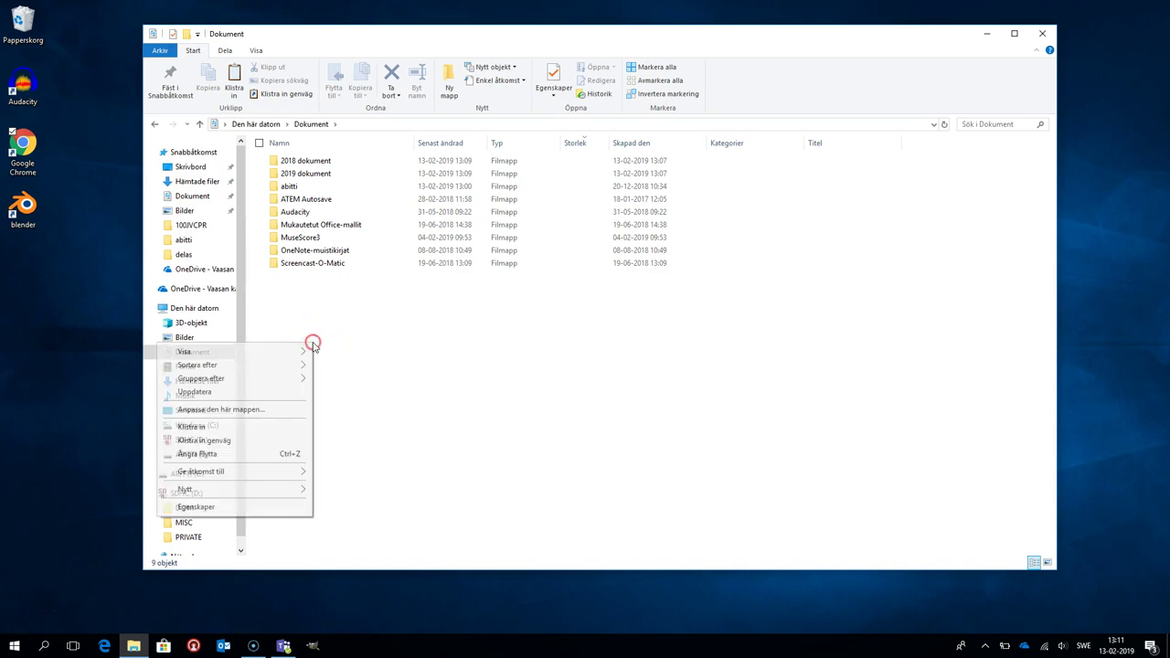
click(291, 353)
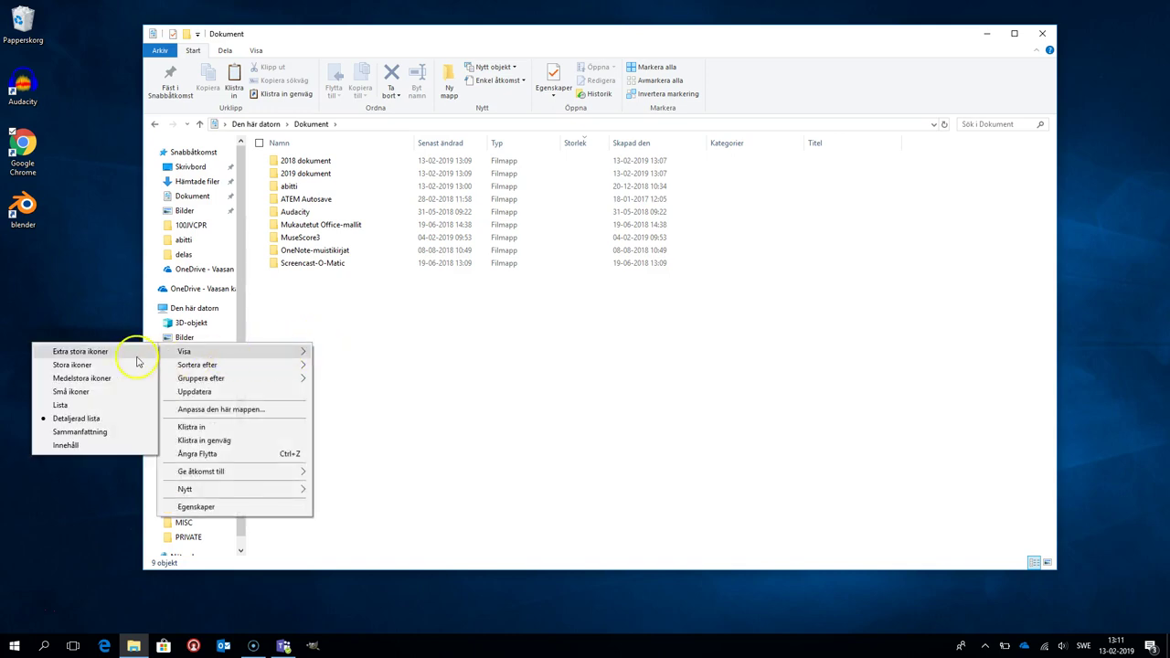
click(108, 364)
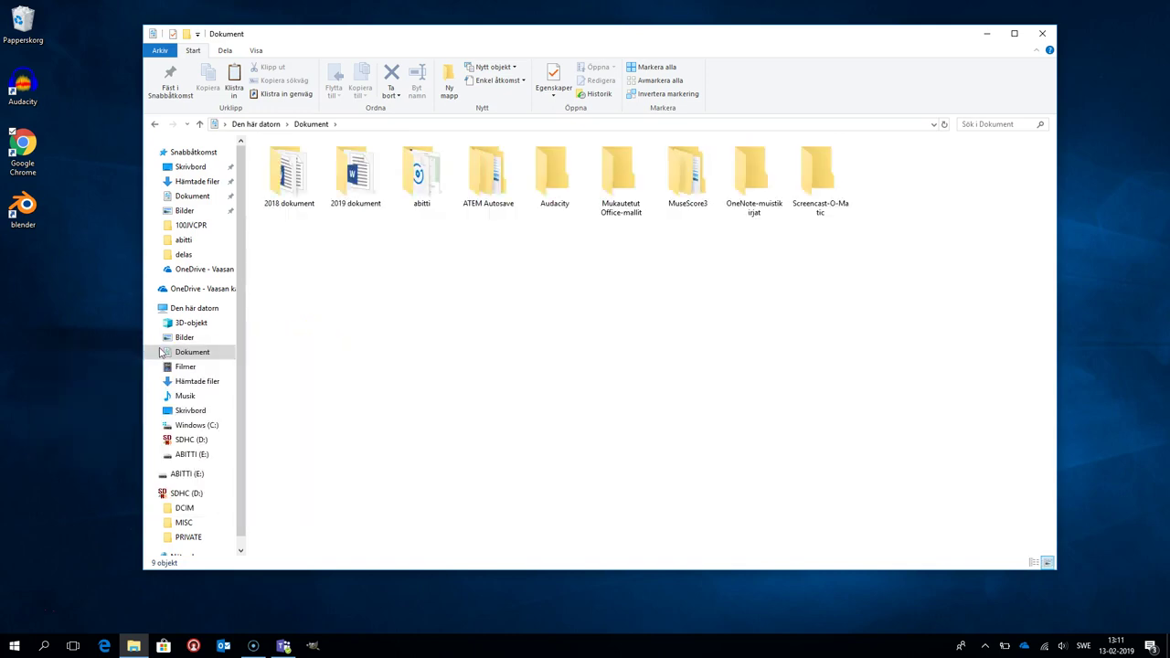
right_click(351, 306)
mouse_move(326, 312)
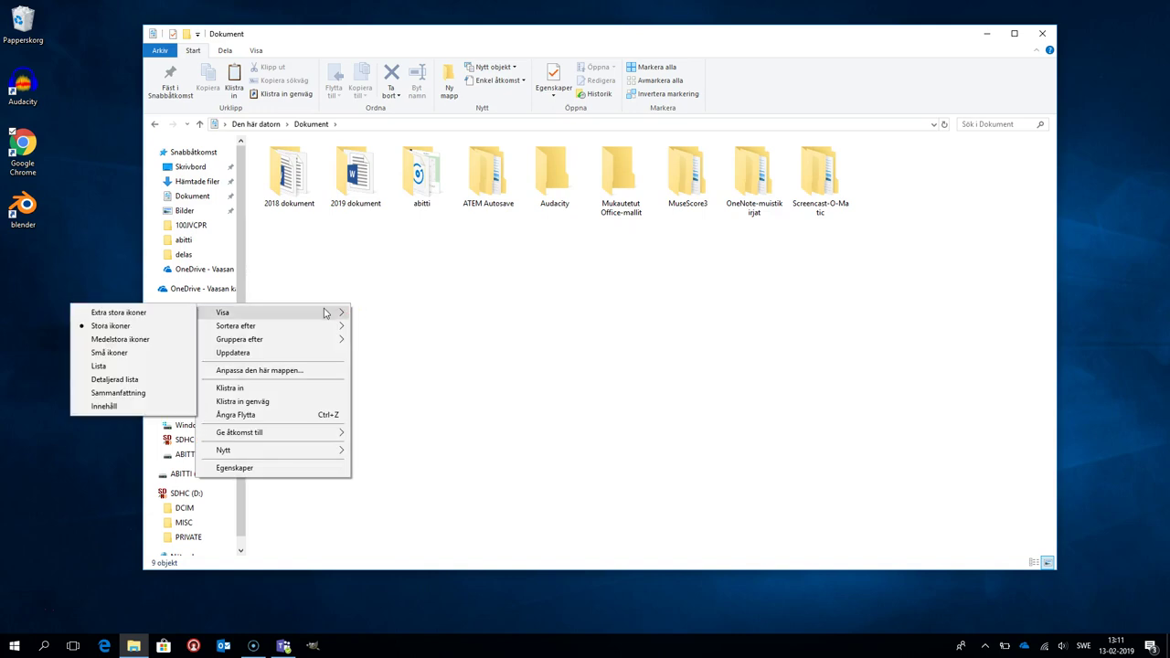
click(151, 311)
Return the Dokument folder from extra large icons to the Detaljerad lista view.
right_click(458, 336)
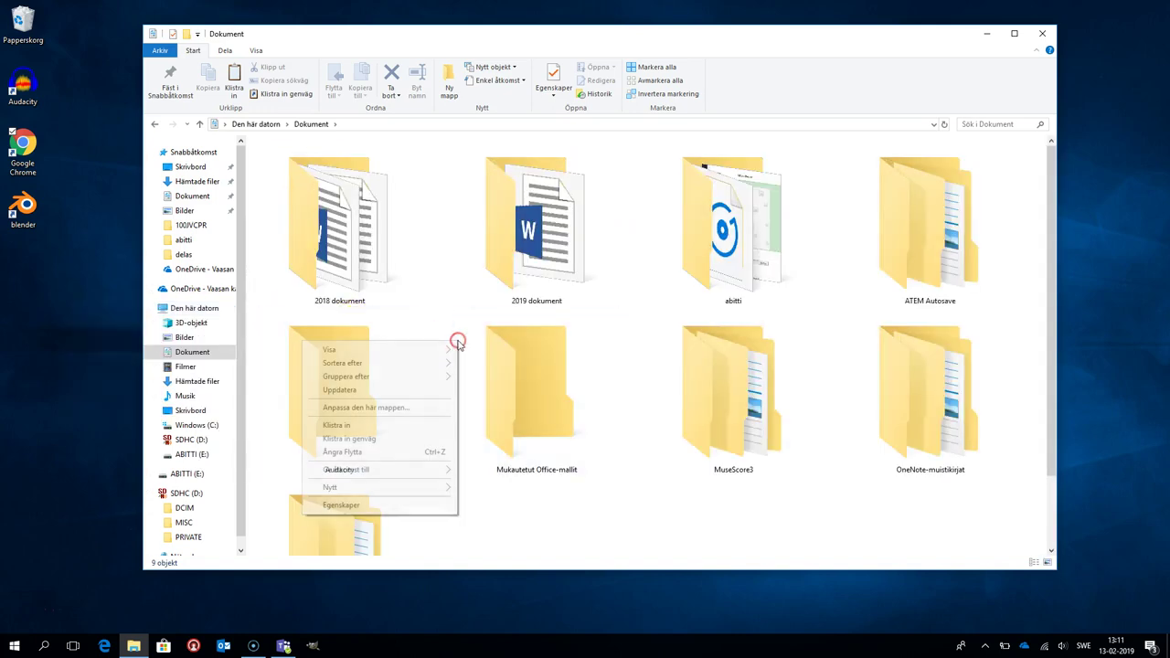
right_click(439, 307)
mouse_move(426, 311)
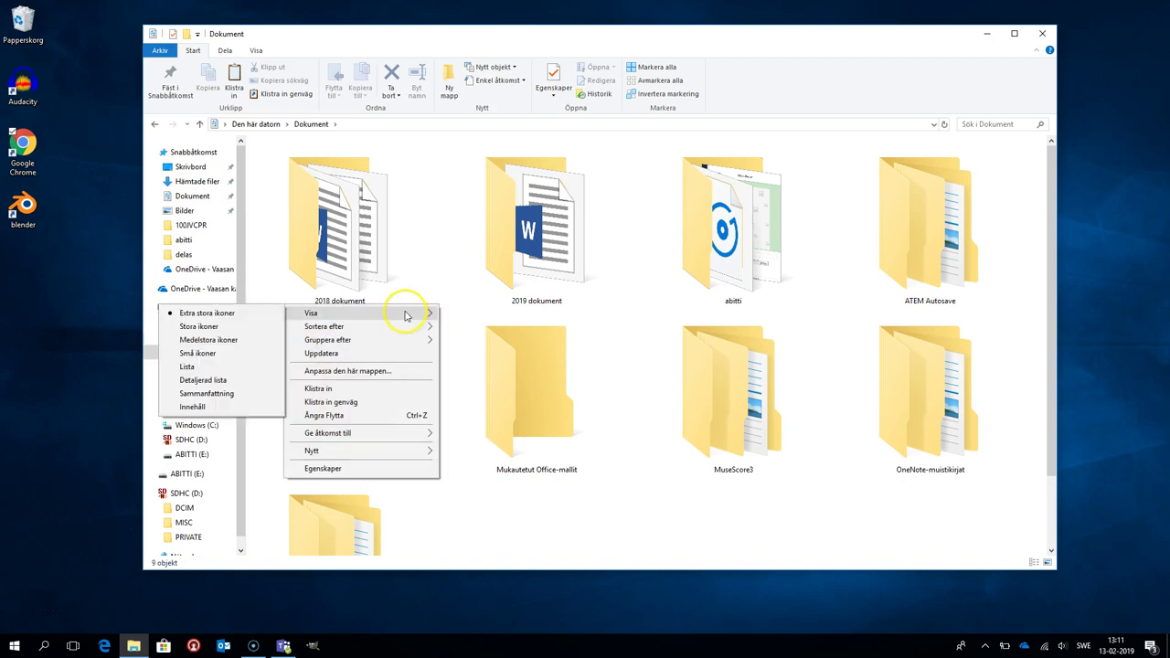
click(203, 379)
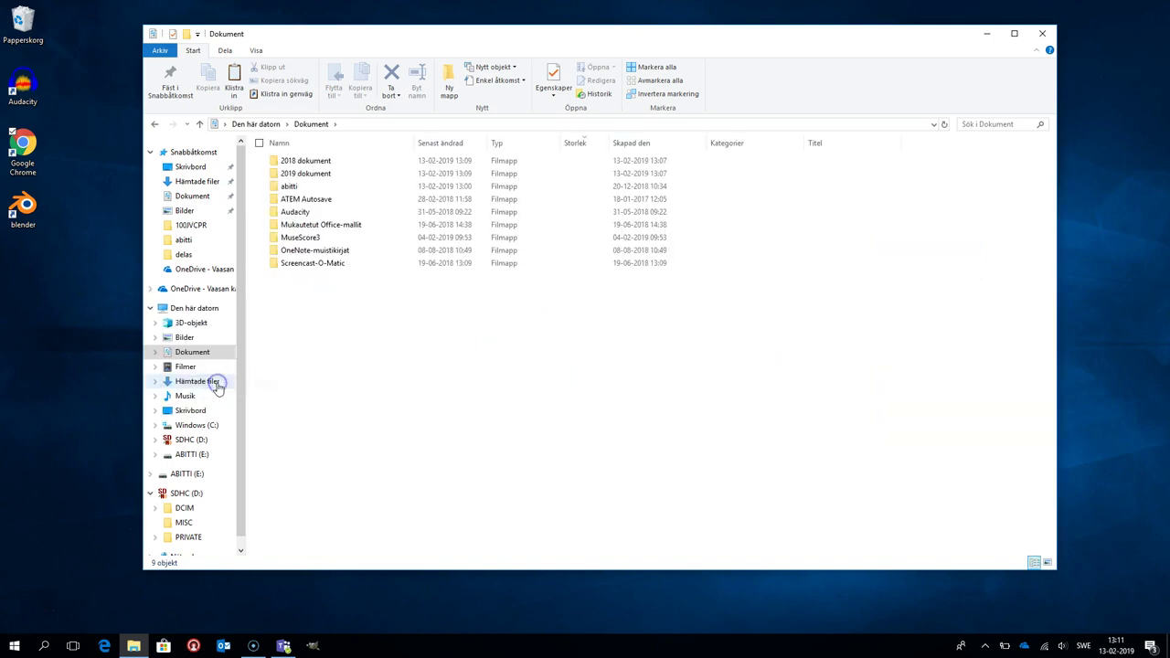
Display the Dokument folder in the Sammanfattning view, and return it to Detaljerad lista.
right_click(317, 363)
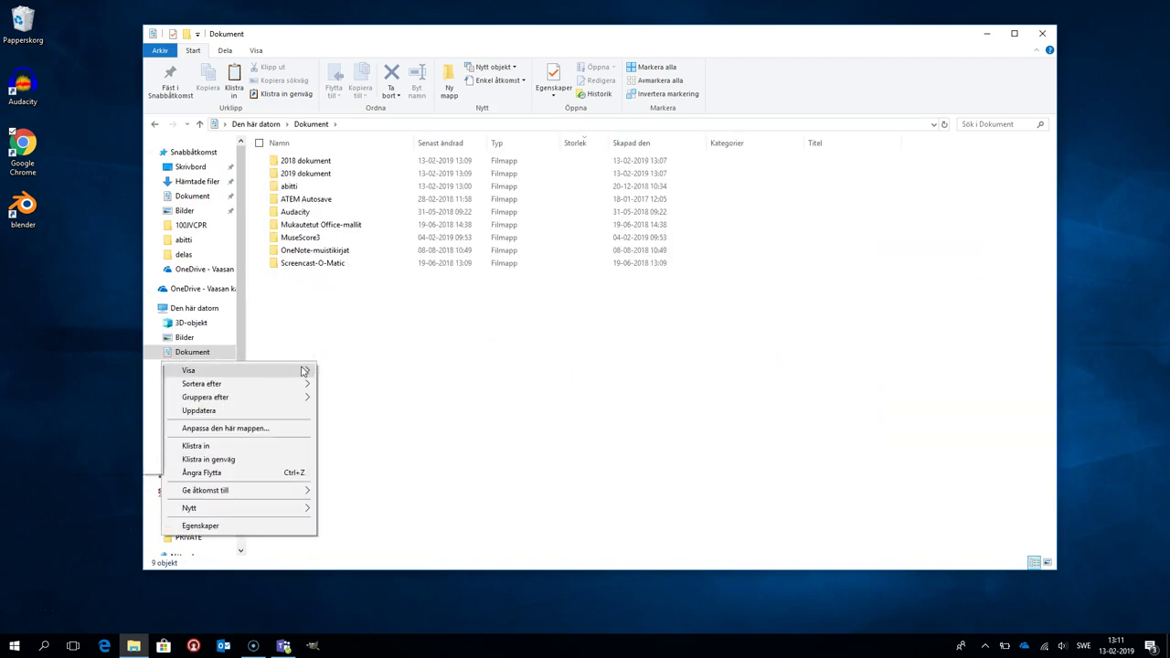
mouse_move(306, 371)
click(120, 454)
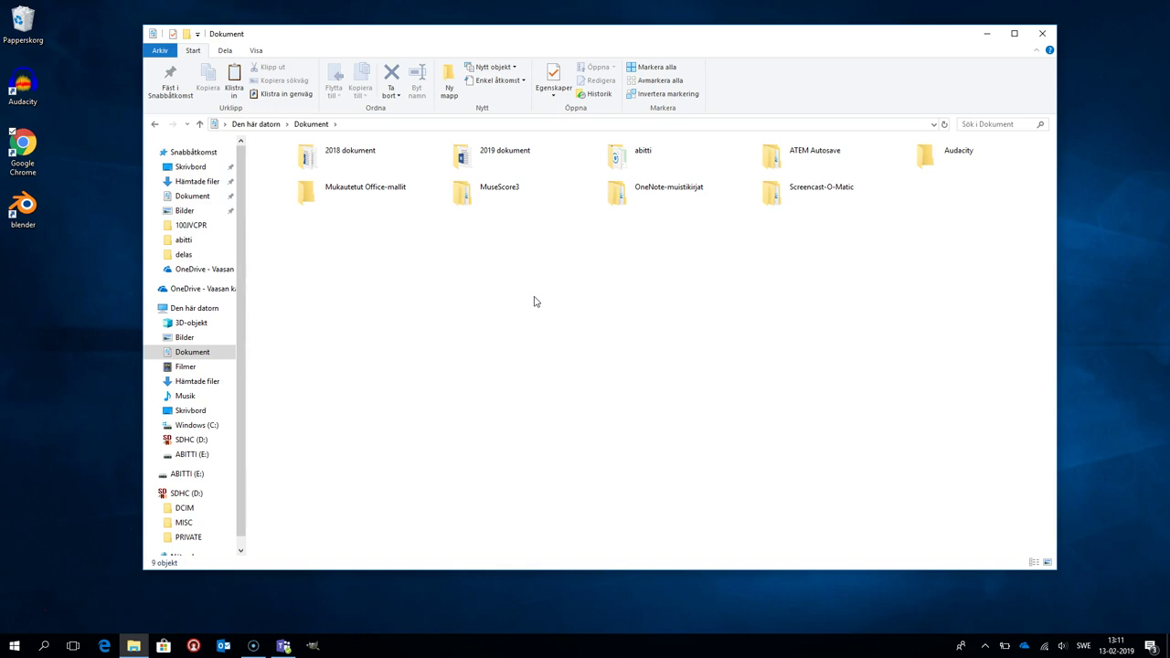
right_click(339, 295)
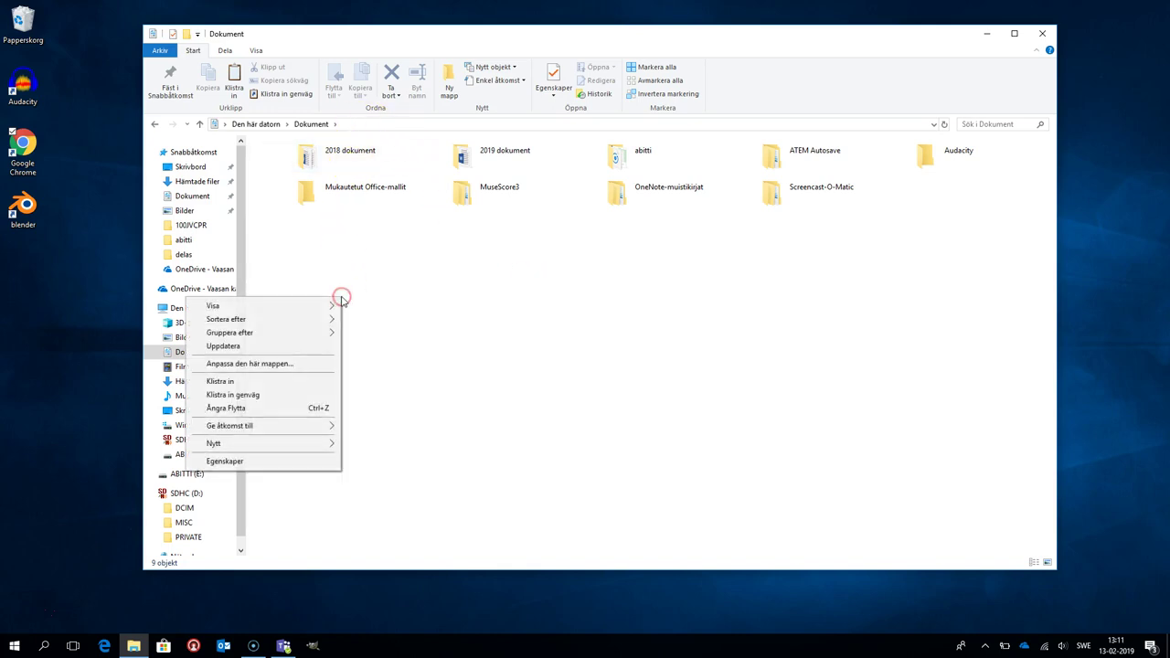
mouse_move(295, 308)
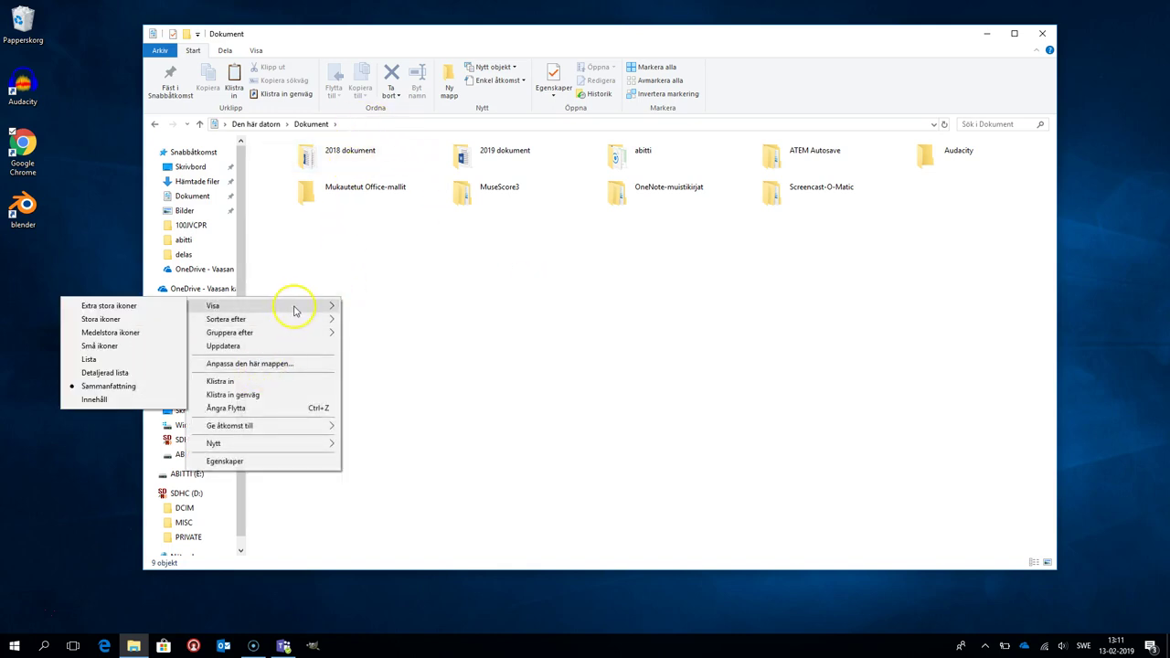
click(136, 373)
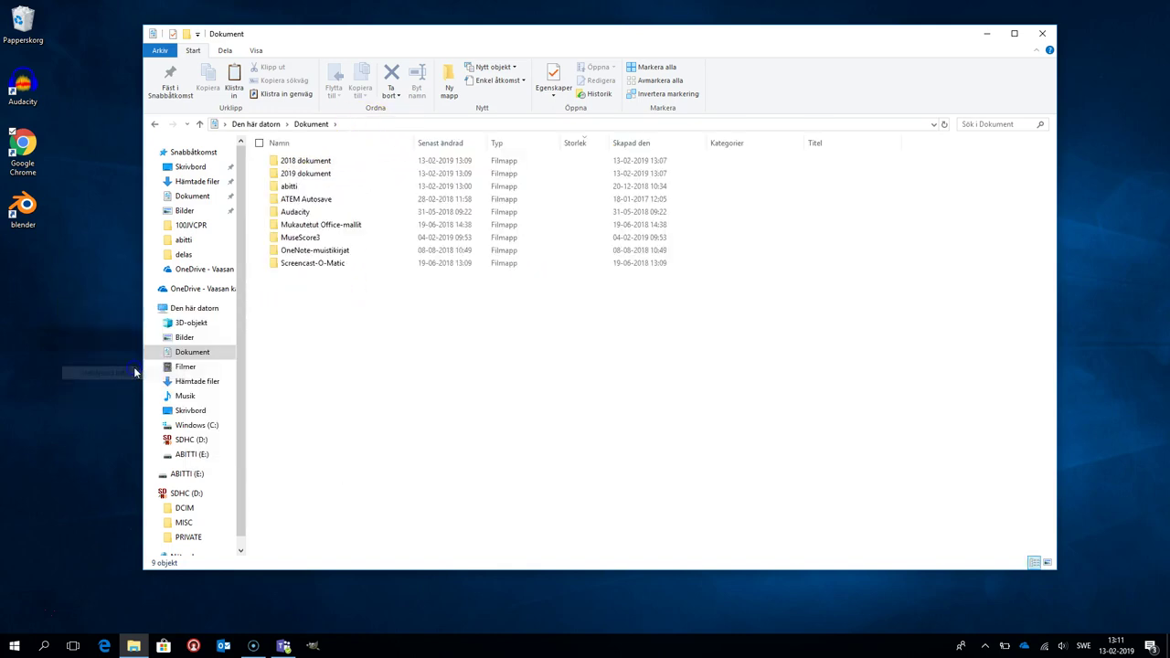
Use the quick view toggles to show the folder as large thumbnails and return to the detailed list.
click(1047, 564)
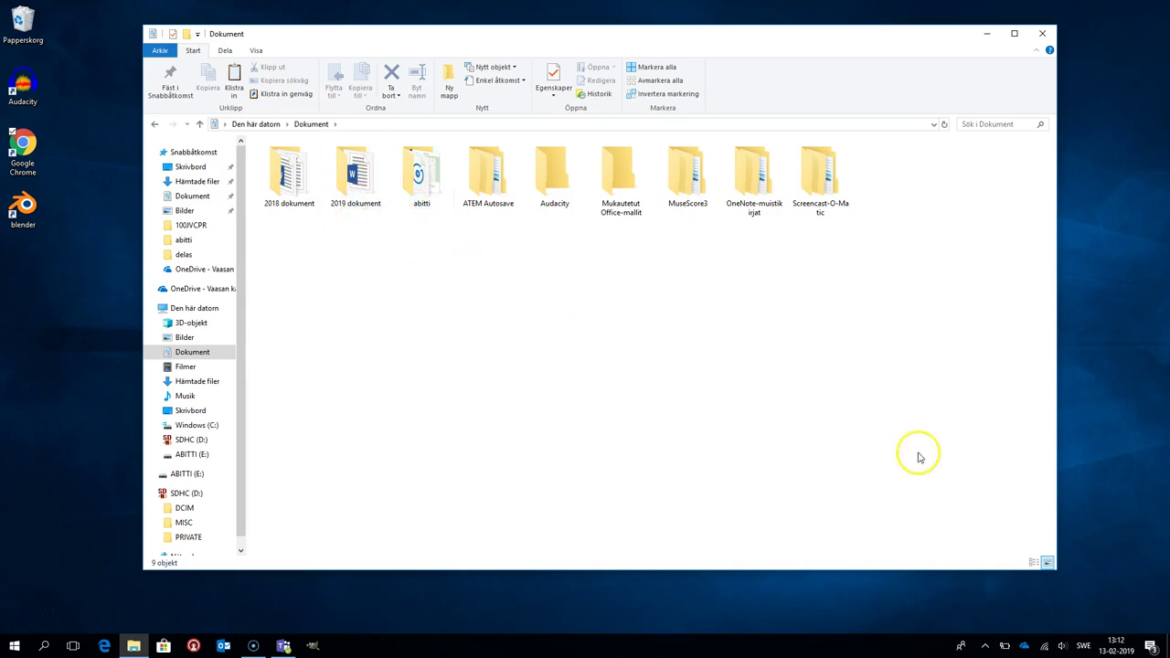
click(1047, 563)
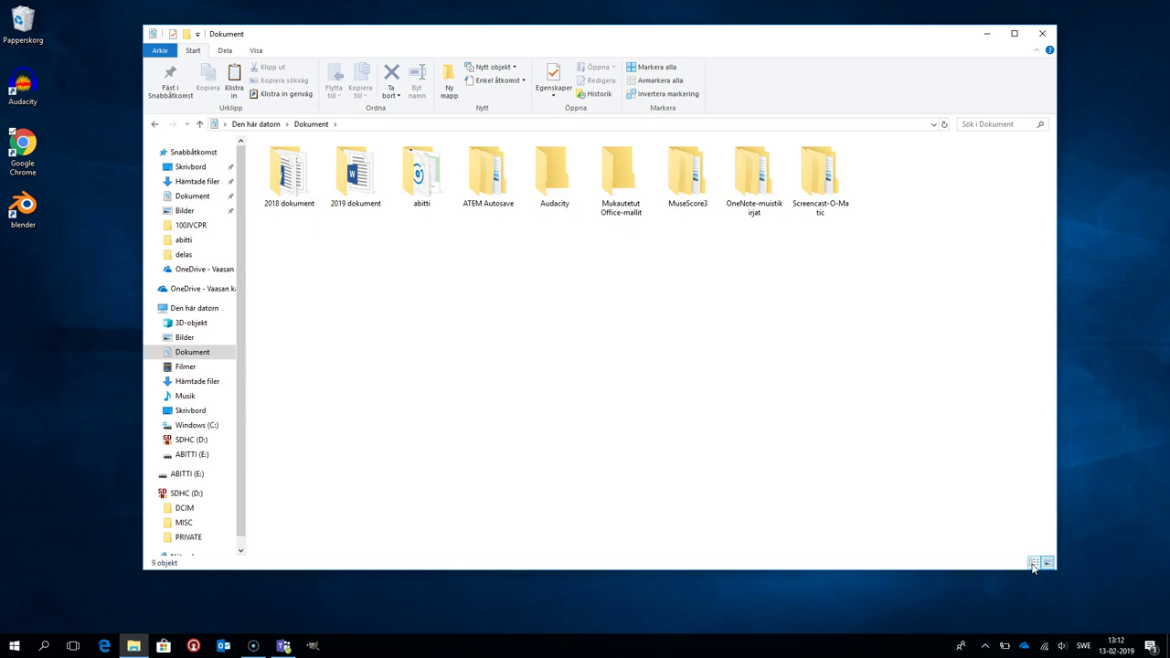
click(1034, 563)
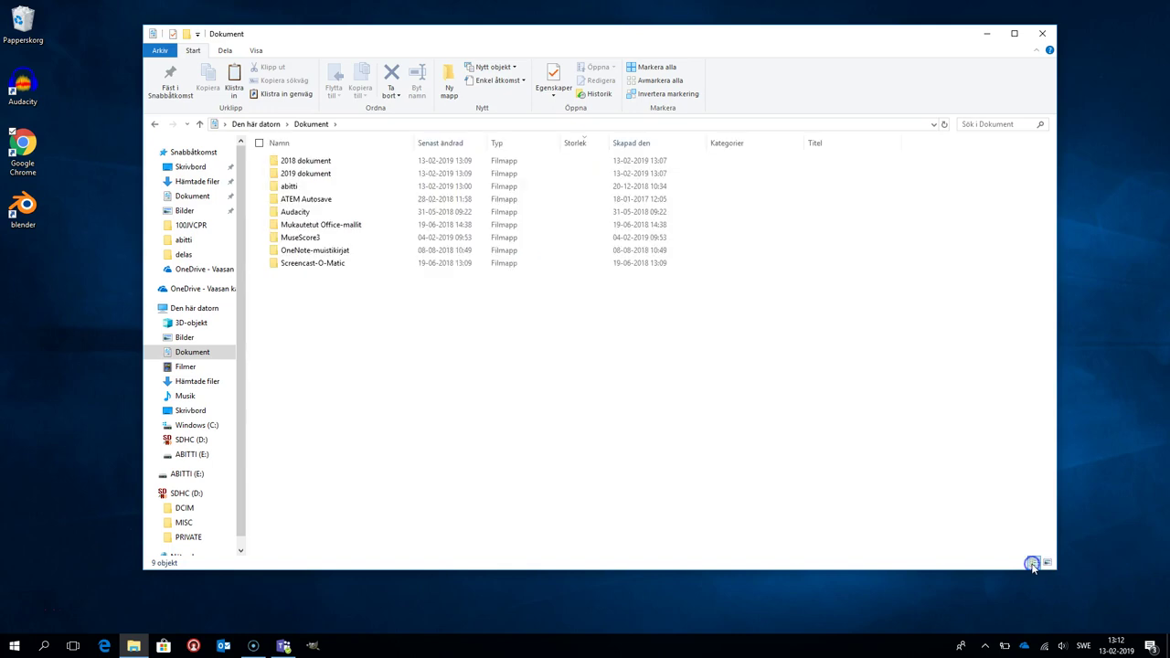
right_click(411, 419)
click(455, 390)
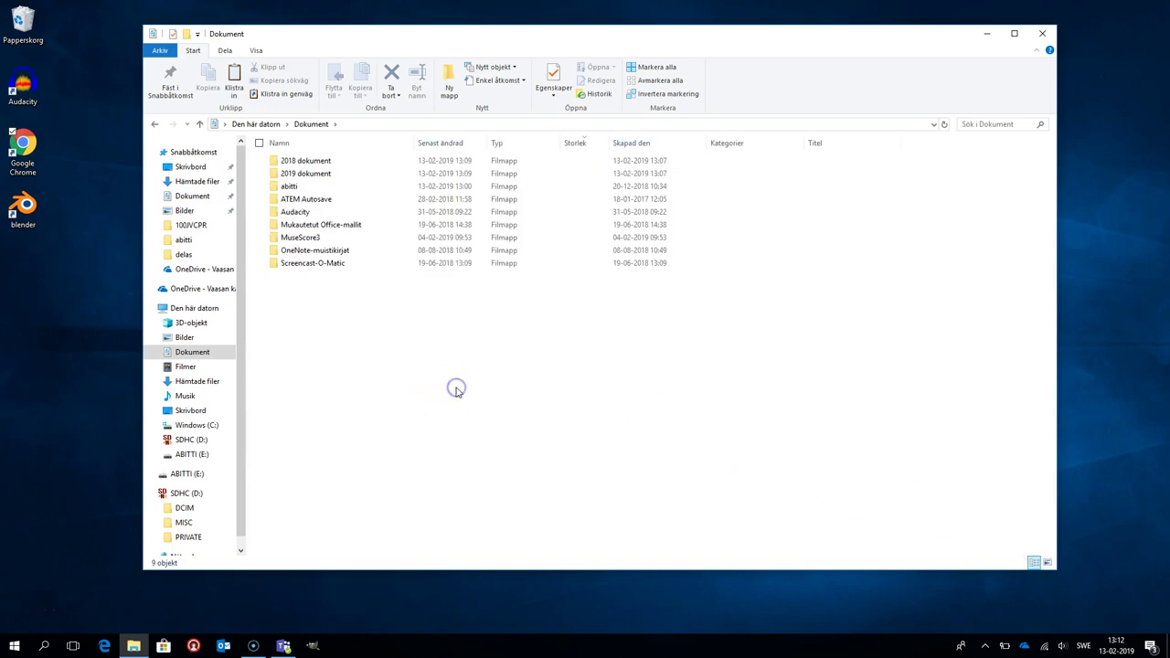